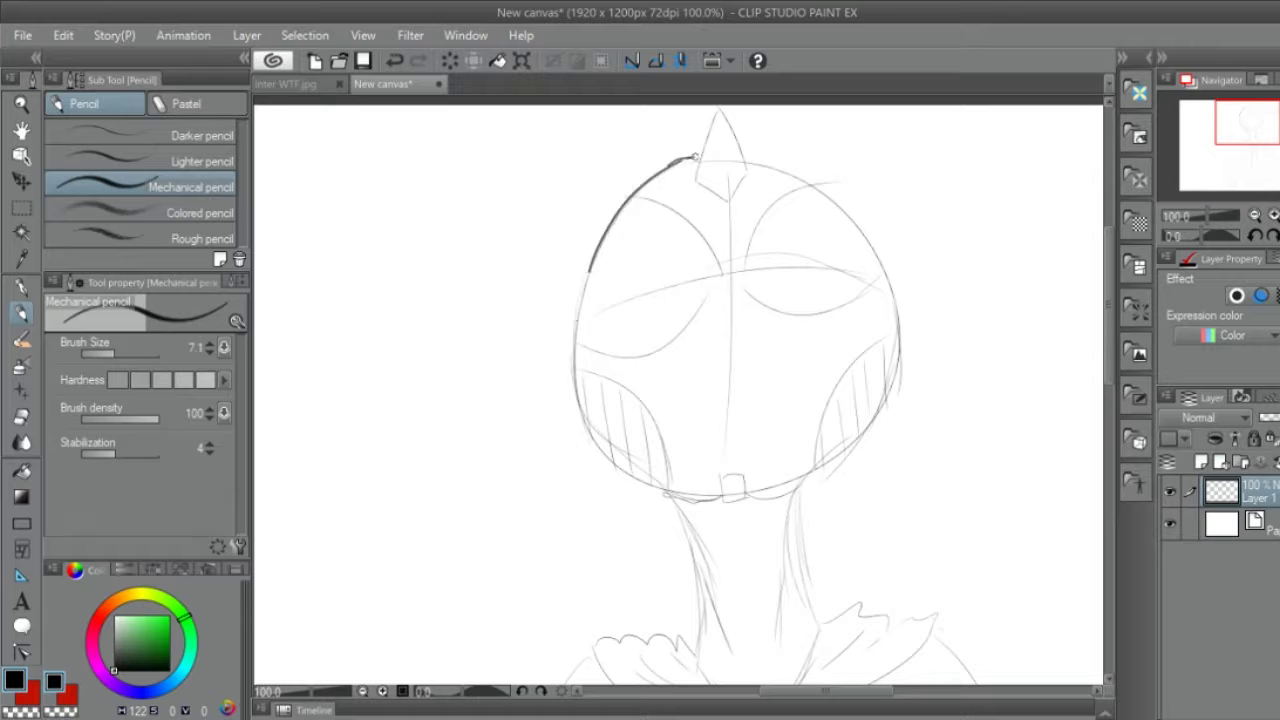
key("ctrl+z")
key("ctrl+z")
left_click_drag(778, 172, 864, 232)
left_click_drag(736, 168, 778, 176)
key("ctrl+z")
key("ctrl+z")
key("ctrl+z")
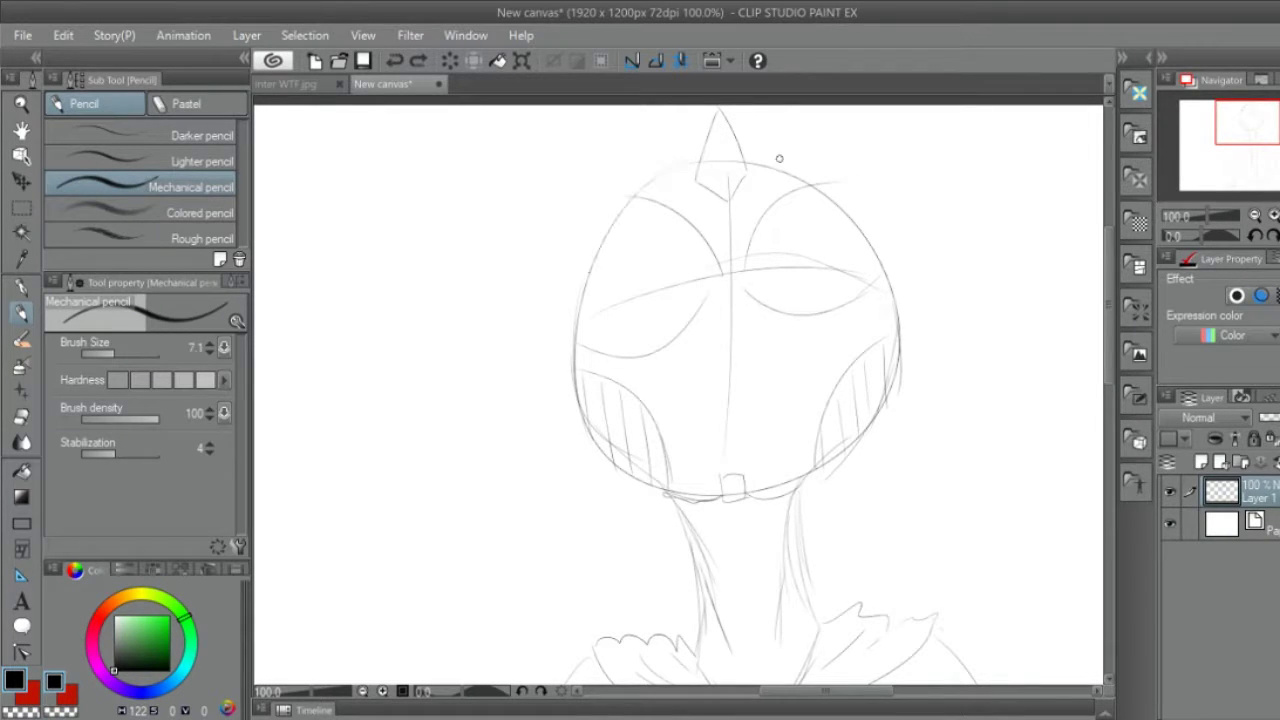
- Add a new layer above the sketch and ink the pointed crest on top of the head with the Mechanical pencil
left_click(1206, 461)
left_click_drag(695, 178, 716, 106)
left_click_drag(727, 200, 724, 104)
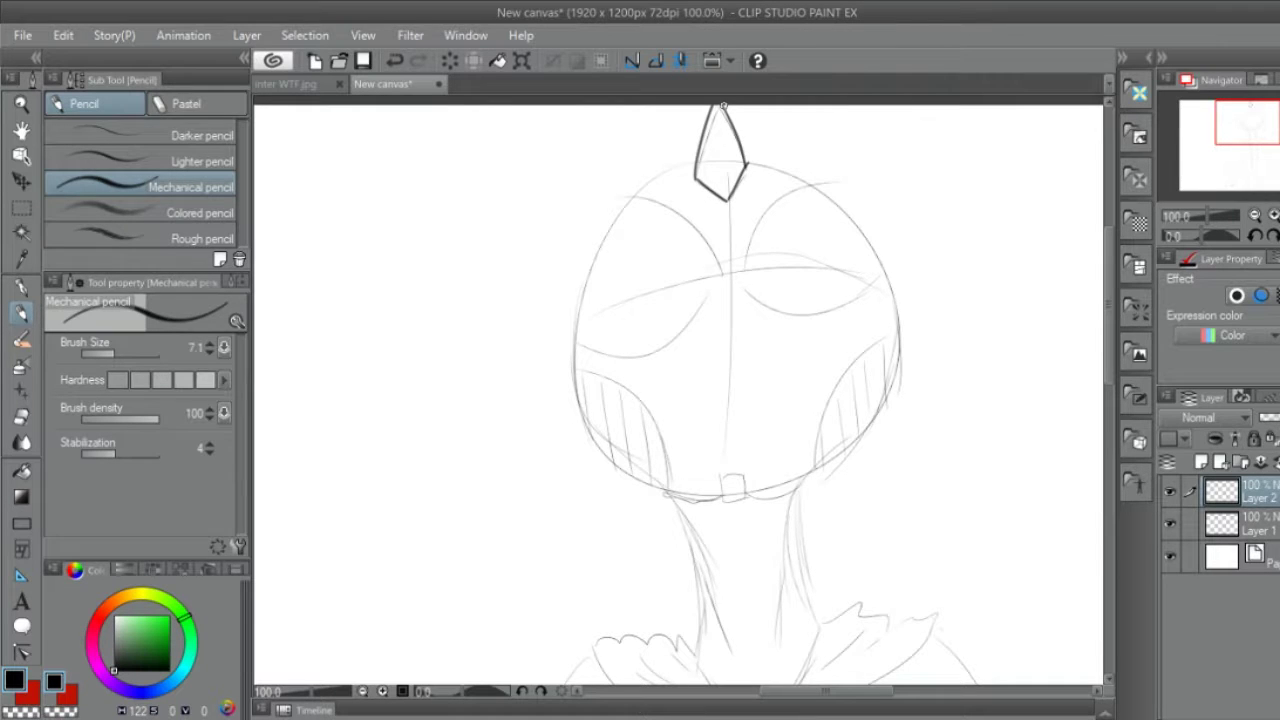
- Ink the upper-left curve of the head from the base of the crest down to the lower edge of the eye
left_click_drag(588, 272, 576, 328)
left_click_drag(640, 186, 588, 277)
key("ctrl+z")
mouse_move(618, 217)
left_mouse_down()
mouse_move(692, 160)
mouse_move(610, 240)
left_mouse_up()
key("ctrl+z")
key("ctrl+z")
key("ctrl+z")
key("ctrl+z")
mouse_move(698, 158)
left_mouse_down()
mouse_move(650, 178)
mouse_move(609, 268)
left_mouse_up()
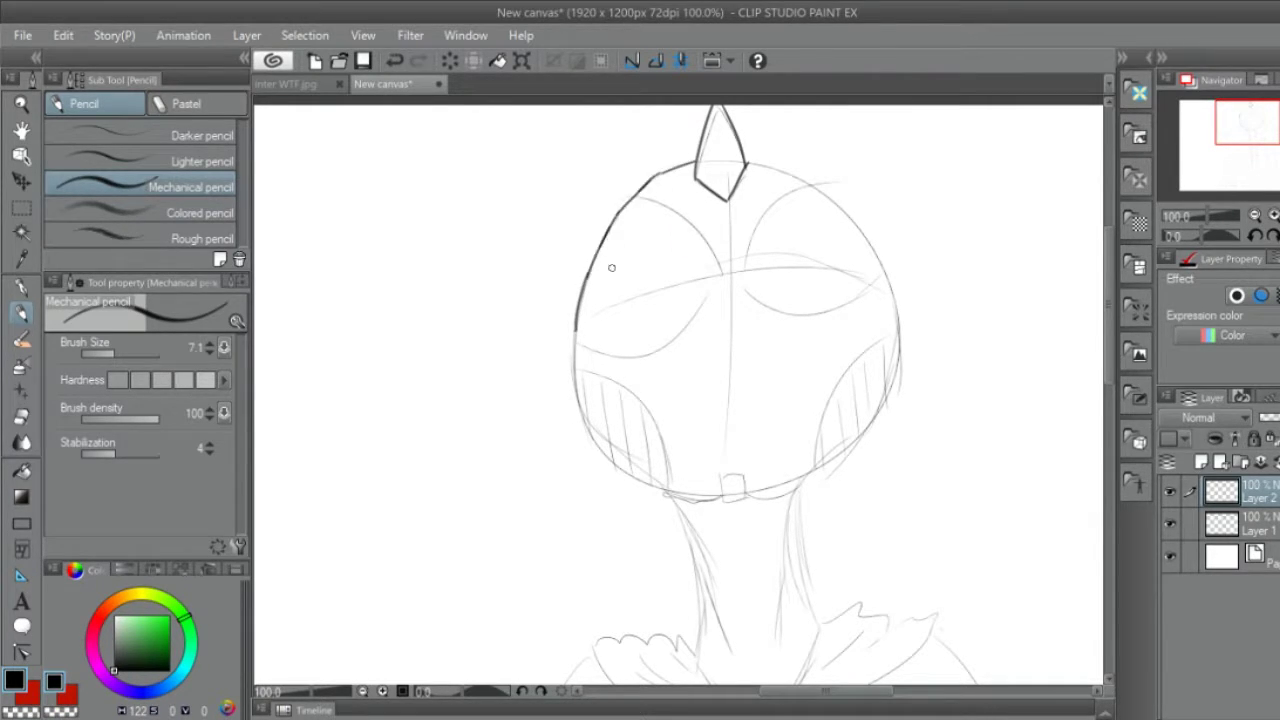
key("ctrl+z")
mouse_move(696, 158)
left_mouse_down()
mouse_move(608, 224)
mouse_move(580, 298)
left_mouse_up()
- Ink the upper-right curve of the head from the base of the crest down to the cheek
left_click_drag(744, 161, 869, 287)
mouse_move(788, 482)
left_mouse_down()
mouse_move(796, 596)
mouse_move(792, 484)
left_mouse_up()
key("ctrl+z")
key("ctrl+z")
left_click_drag(840, 208, 880, 287)
key("ctrl+z")
mouse_move(840, 208)
left_mouse_down()
mouse_move(884, 284)
mouse_move(898, 372)
left_mouse_up()
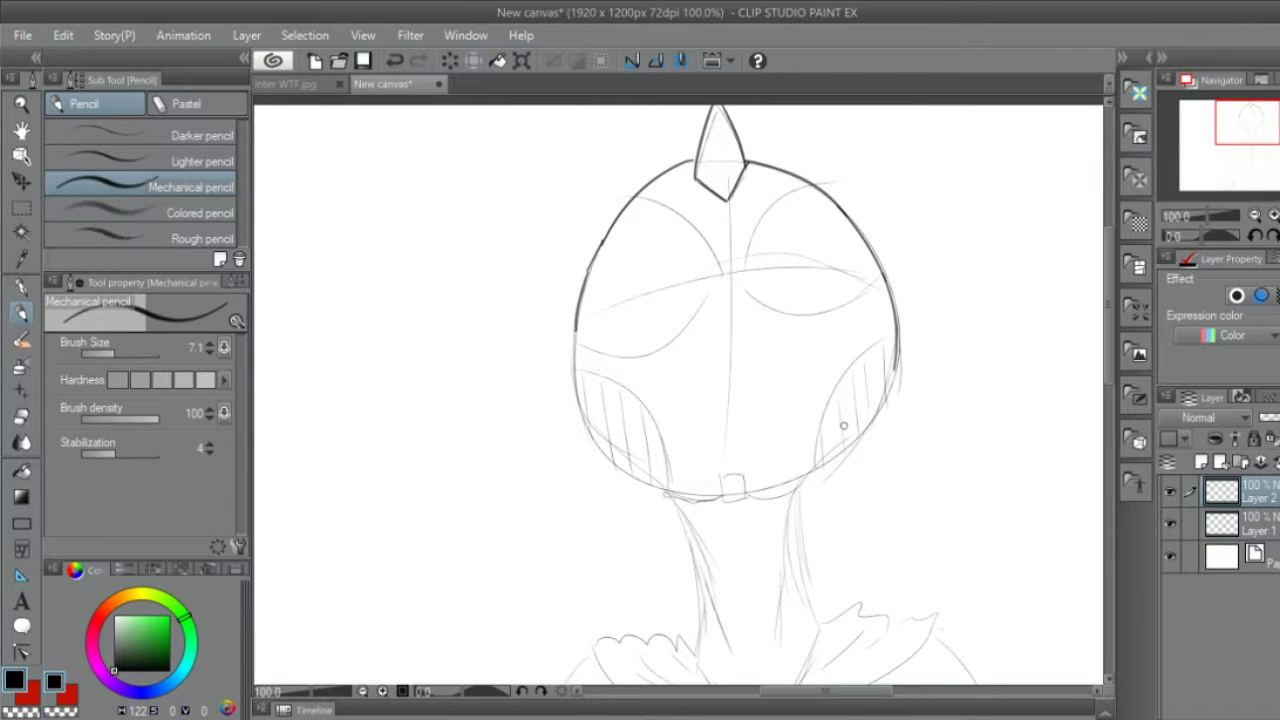
- Ink both lower sides of the head and continue the lines down both sides of the neck
left_click_drag(574, 325, 578, 394)
left_click_drag(632, 478, 579, 388)
left_click_drag(895, 368, 836, 460)
key("ctrl+z")
mouse_move(897, 372)
left_mouse_down()
mouse_move(800, 486)
mouse_move(805, 610)
left_mouse_up()
mouse_move(632, 478)
left_mouse_down()
mouse_move(664, 487)
mouse_move(698, 640)
left_mouse_up()
key("ctrl+z")
- Ink the small square mouthpiece with the chin line, and outline the cheek panel on the right side of the face
left_click_drag(722, 476, 746, 476)
key("e")
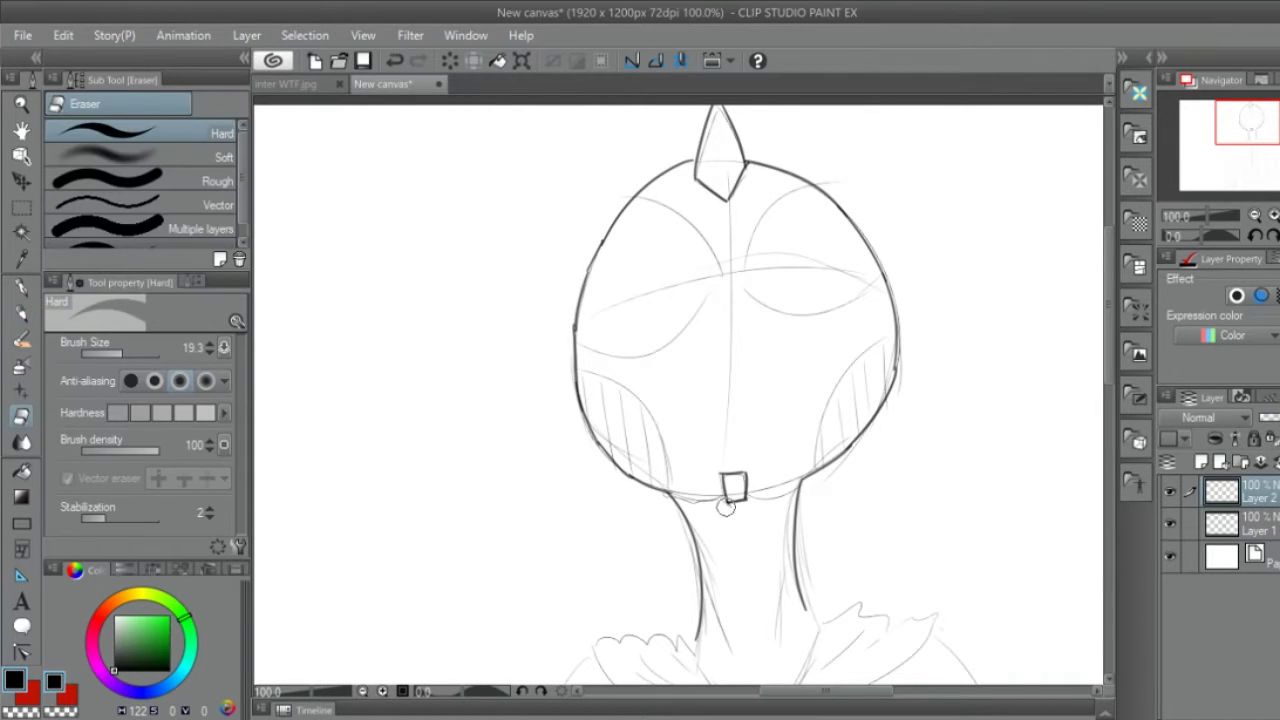
key("p")
mouse_move(746, 499)
left_mouse_down()
mouse_move(797, 488)
mouse_move(895, 326)
left_mouse_up()
- Draw the parallel slats inside the cheek panel on the right side of the face
mouse_move(852, 370)
left_mouse_down()
mouse_move(825, 418)
mouse_move(846, 444)
left_mouse_up()
left_click_drag(840, 392, 835, 460)
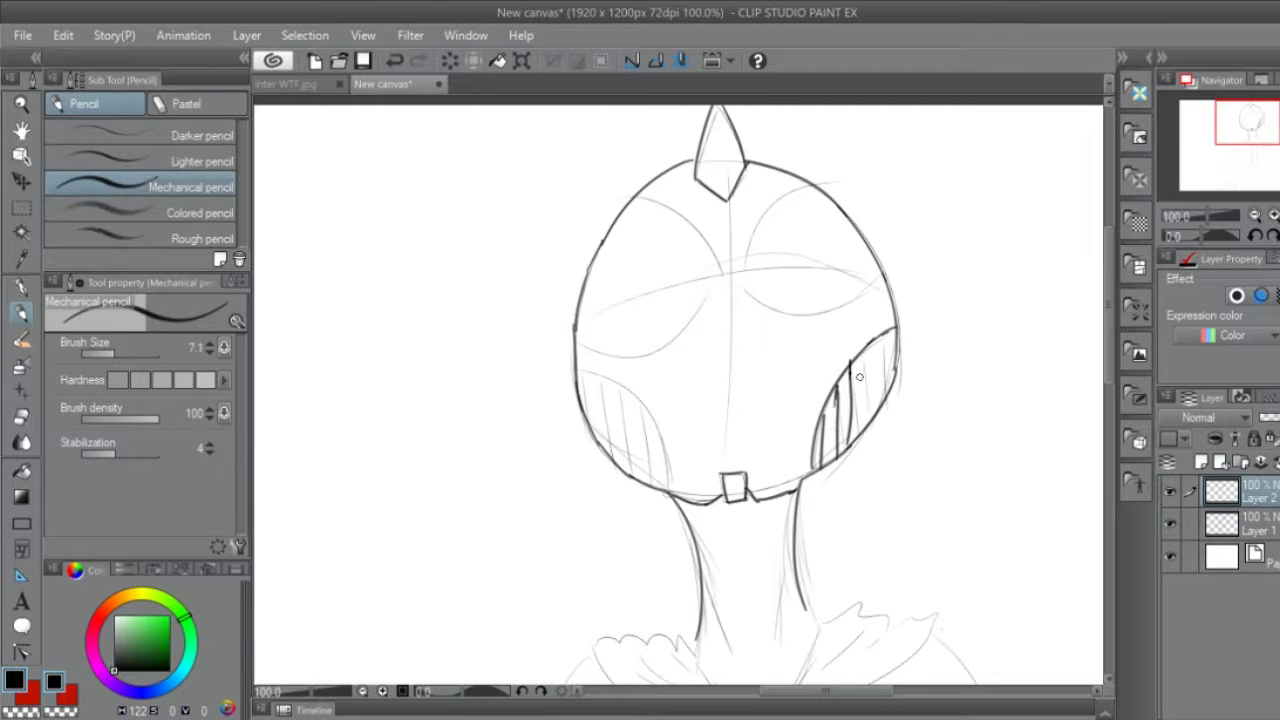
left_click_drag(846, 384, 834, 448)
left_click_drag(864, 364, 852, 442)
left_click_drag(872, 352, 866, 426)
left_click_drag(886, 332, 878, 392)
- Ink the cheek panel on the left side of the face with its curved outline and parallel slats
left_click_drag(580, 372, 598, 432)
mouse_move(612, 380)
left_mouse_down()
mouse_move(602, 464)
mouse_move(634, 476)
left_mouse_up()
left_click_drag(640, 404, 654, 490)
left_click_drag(624, 382, 668, 494)
left_click_drag(578, 372, 630, 390)
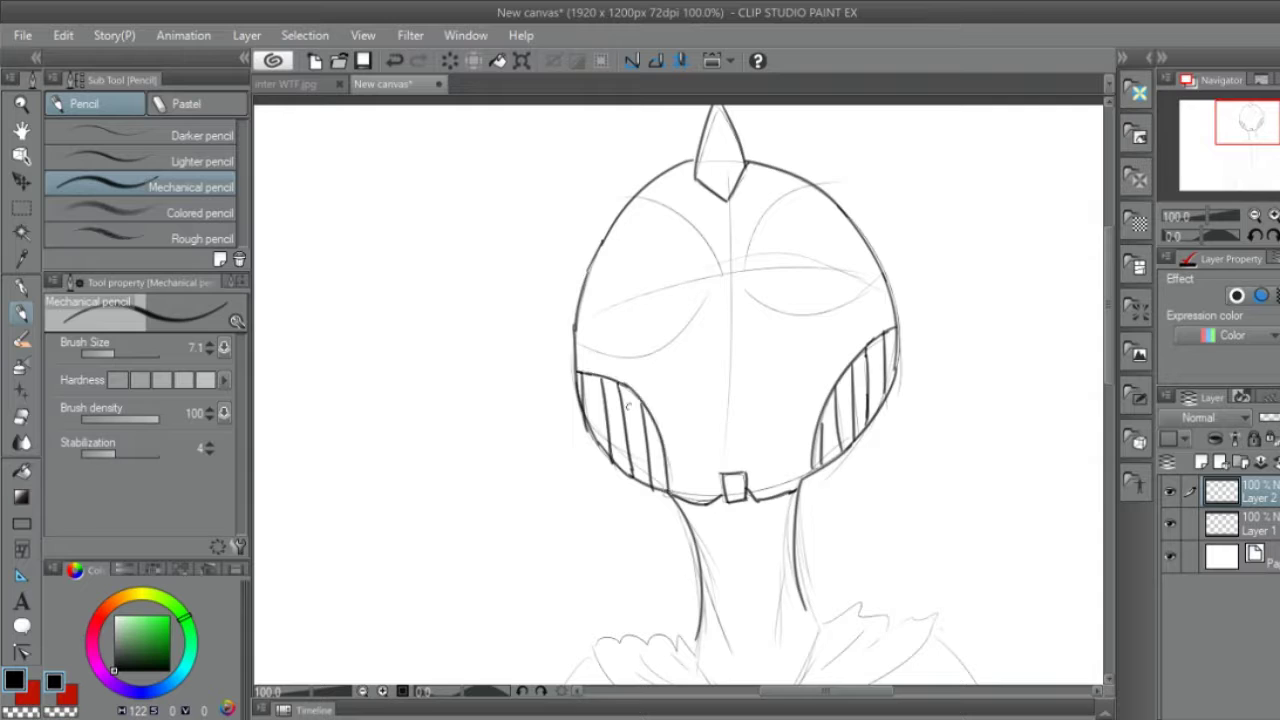
- Ink the outlines of the two large eyes on the mask, following the sketch
mouse_move(628, 196)
left_mouse_down()
mouse_move(724, 276)
mouse_move(630, 364)
mouse_move(578, 348)
left_mouse_up()
key("ctrl+z")
key("ctrl+z")
mouse_move(806, 182)
left_mouse_down()
mouse_move(745, 276)
mouse_move(850, 310)
mouse_move(880, 270)
left_mouse_up()
key("ctrl+z")
key("ctrl+z")
mouse_move(745, 280)
left_mouse_down()
mouse_move(870, 306)
mouse_move(890, 298)
left_mouse_up()
key("ctrl+z")
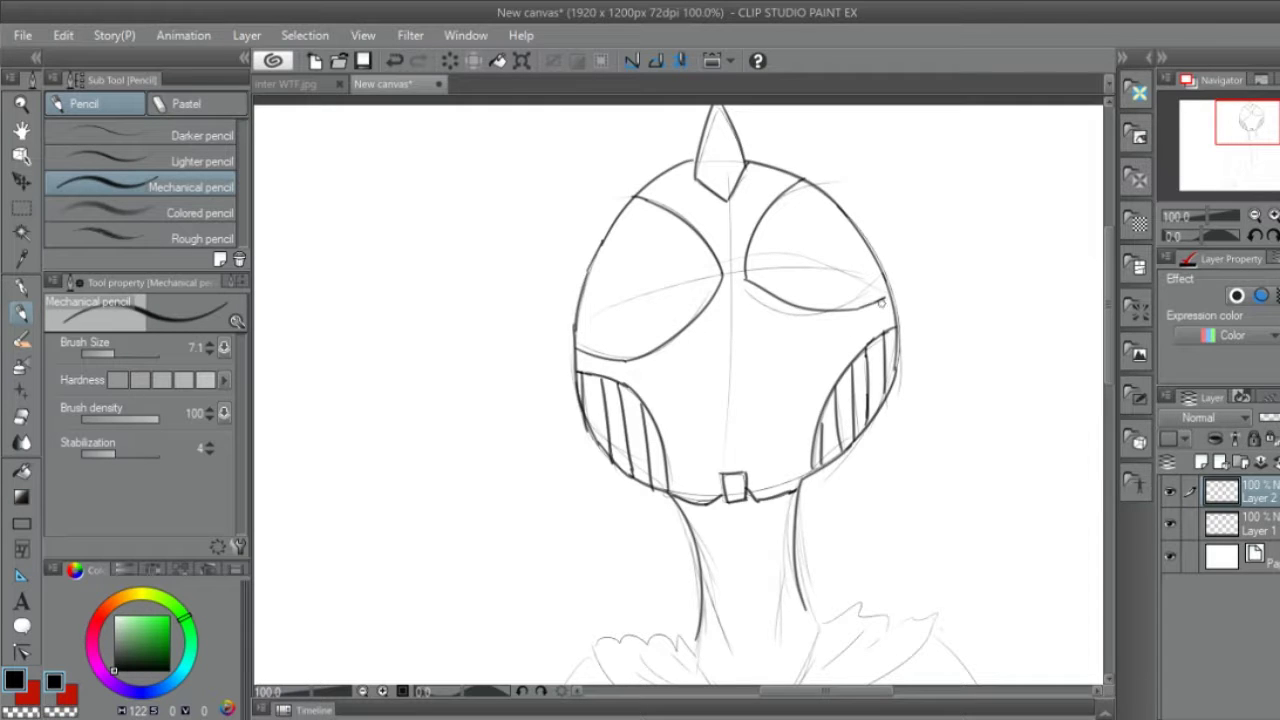
- Ink the inner neck lines and the ruffled collar with its V-shaped neckline and short fold lines
left_click_drag(700, 572, 728, 640)
left_click_drag(790, 552, 772, 644)
scroll(680, 390, "down", 5)
left_click_drag(820, 378, 776, 466)
mouse_move(690, 386)
left_mouse_down()
mouse_move(718, 450)
mouse_move(768, 480)
left_mouse_up()
mouse_move(658, 386)
left_mouse_down()
mouse_move(692, 404)
mouse_move(595, 404)
mouse_move(720, 462)
left_mouse_up()
mouse_move(818, 372)
left_mouse_down()
mouse_move(924, 366)
mouse_move(851, 401)
left_mouse_up()
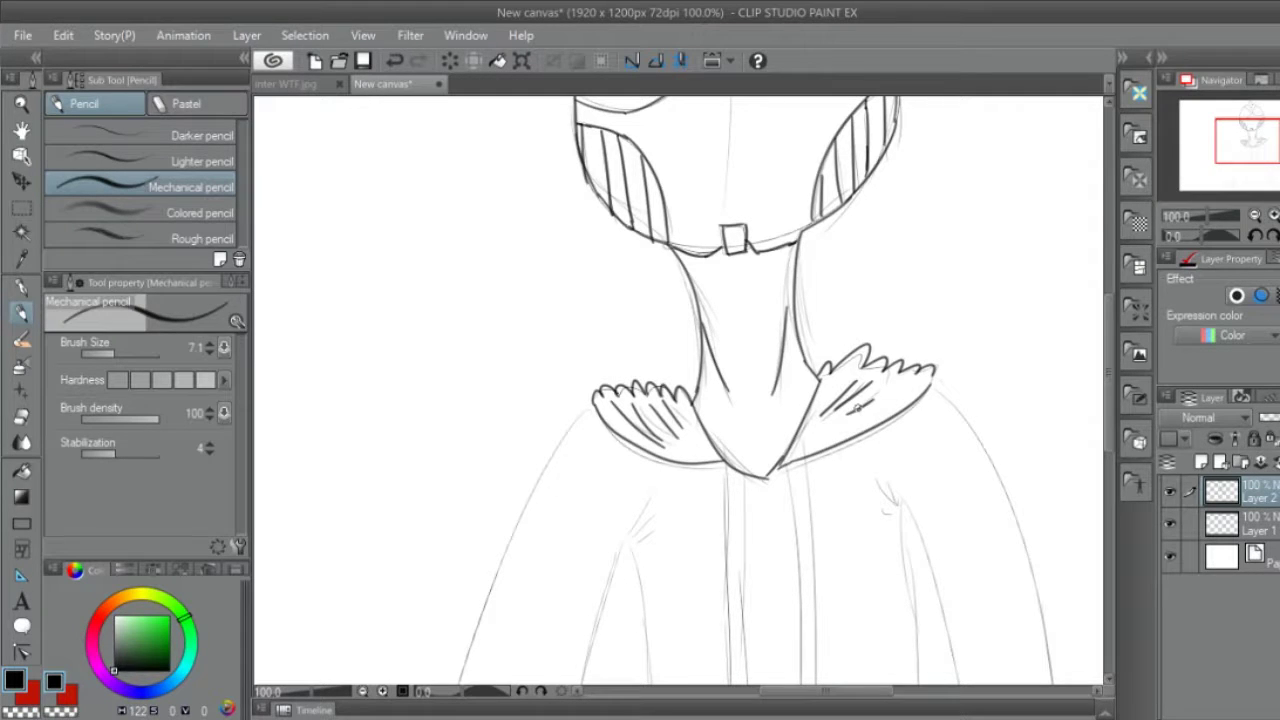
- Ink the two long straps hanging from the collar down the front of the jacket
scroll(857, 407, "down", 5)
left_click_drag(745, 255, 757, 510)
mouse_move(728, 248)
left_mouse_down()
mouse_move(731, 470)
mouse_move(760, 512)
left_mouse_up()
left_click_drag(790, 248, 806, 505)
left_click_drag(806, 240, 820, 505)
key("ctrl+z")
left_click_drag(811, 242, 819, 497)
- Ink the left armpit folds and the inner and outer edges of the left sleeve
left_click_drag(640, 272, 624, 322)
mouse_move(624, 322)
left_mouse_down()
mouse_move(652, 478)
mouse_move(578, 492)
left_mouse_up()
key("ctrl+z")
left_click_drag(590, 185, 442, 532)
key("ctrl+z")
- Extend the left sleeve down to the wrist and ink its curved cuff band
scroll(680, 390, "down", 6)
left_click_drag(445, 255, 405, 400)
left_click_drag(405, 398, 540, 420)
left_click_drag(576, 220, 545, 420)
mouse_move(415, 343)
left_mouse_down()
mouse_move(565, 355)
mouse_move(548, 370)
left_mouse_up()
- Erase the stray line along the inner edge of the left sleeve just above the cuff
key("e")
left_click_drag(568, 222, 557, 340)
key("p")
key("ctrl+z")
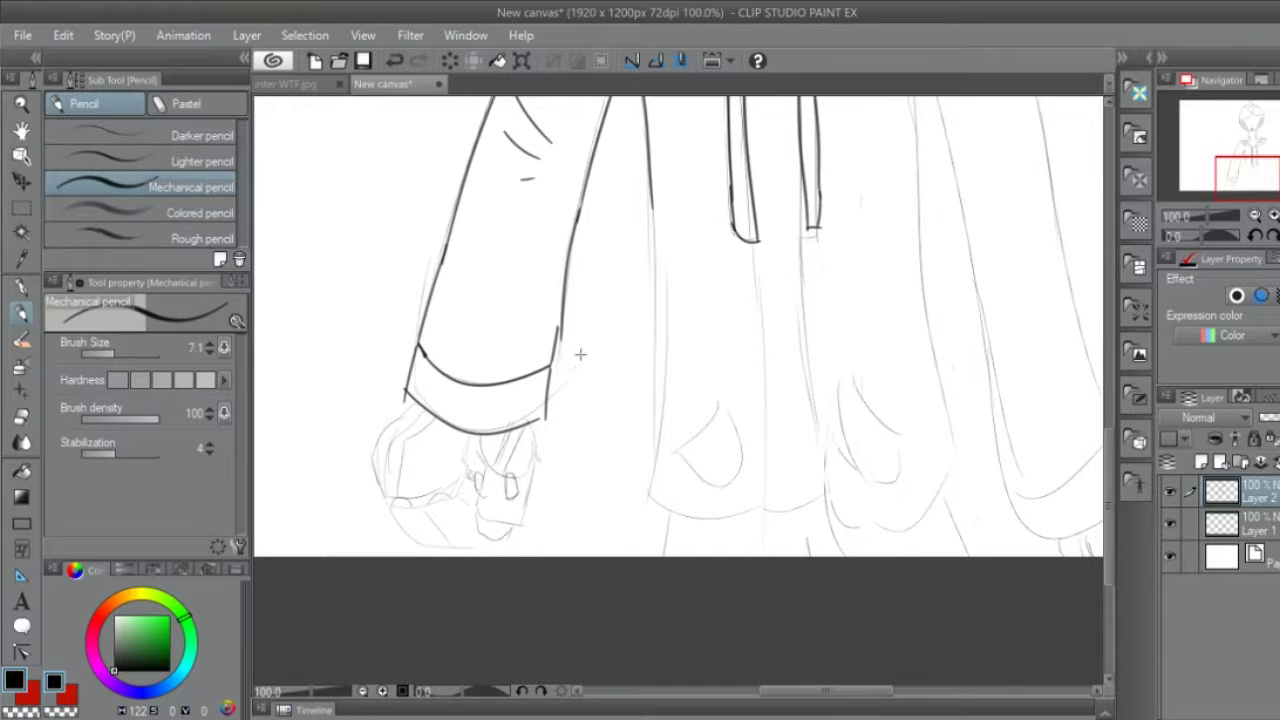
key("e")
mouse_move(566, 250)
left_mouse_down()
mouse_move(552, 294)
mouse_move(576, 218)
mouse_move(556, 366)
left_mouse_up()
key("p")
- Ink the hand below the left cuff, including the fingers, the fist outline and the inner detail lines
mouse_move(480, 438)
left_mouse_down()
mouse_move(535, 442)
mouse_move(505, 468)
mouse_move(518, 526)
left_mouse_up()
mouse_move(480, 462)
left_mouse_down()
mouse_move(476, 515)
mouse_move(518, 530)
left_mouse_up()
key("ctrl+z")
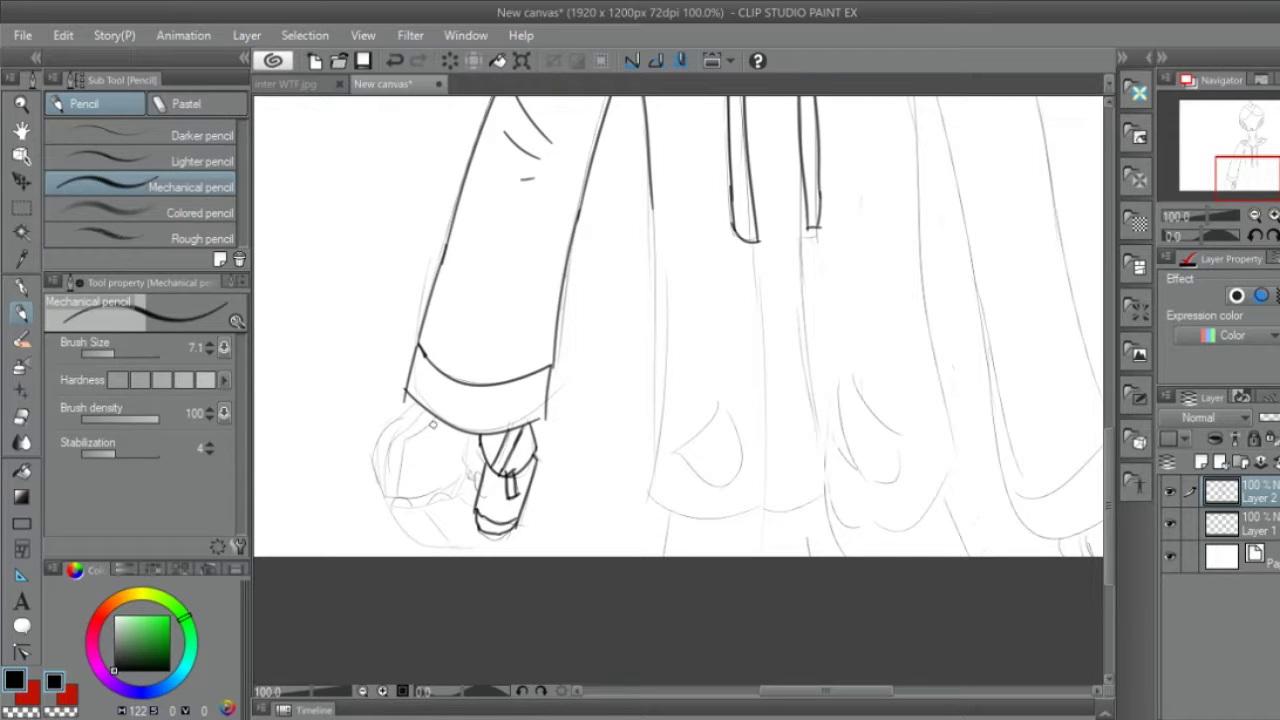
left_click_drag(393, 506, 467, 486)
mouse_move(470, 438)
left_mouse_down()
mouse_move(462, 488)
mouse_move(388, 500)
left_mouse_up()
left_click_drag(372, 450, 388, 500)
left_click_drag(420, 400, 372, 455)
left_click_drag(386, 500, 480, 548)
left_click_drag(420, 412, 384, 488)
left_click_drag(402, 490, 428, 405)
- Ink the left front panel of the jacket with its side edge, opening edge, curved hem and pocket
scroll(1110, 390, "up", 5)
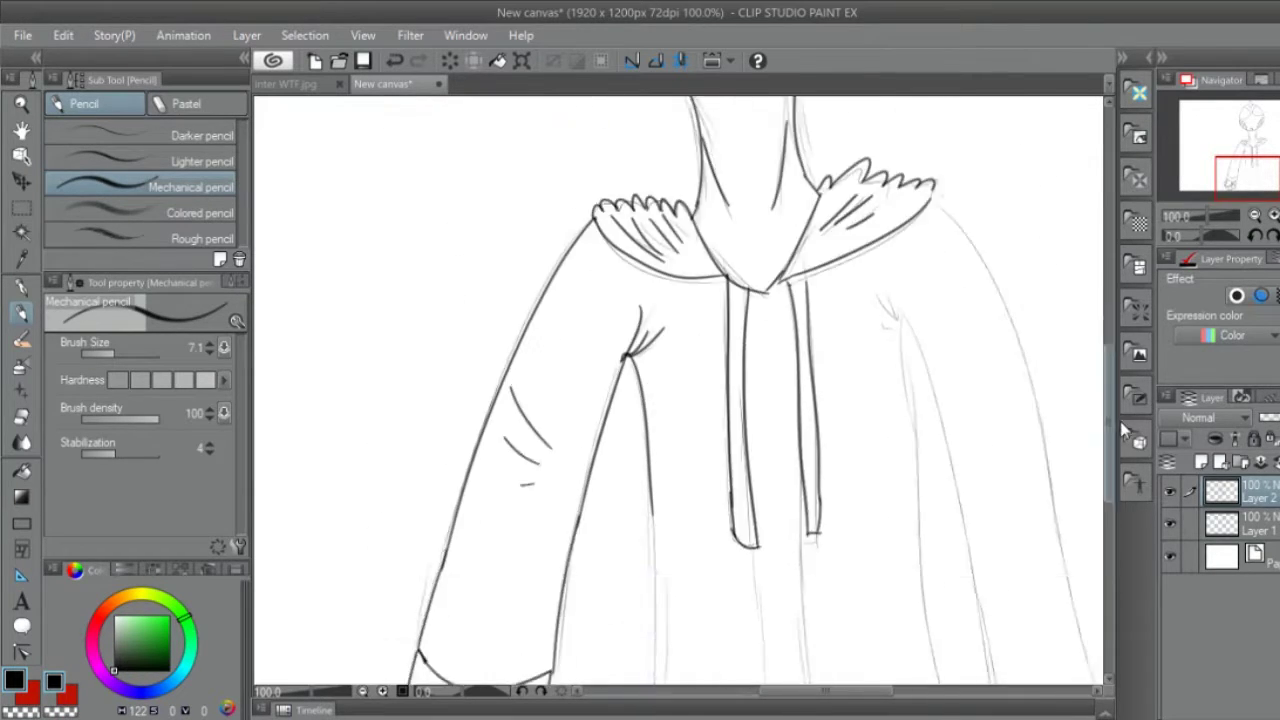
scroll(1110, 390, "down", 5)
left_click_drag(757, 216, 760, 410)
left_click_drag(656, 178, 745, 470)
key("ctrl+z")
left_click_drag(677, 400, 728, 488)
left_click_drag(712, 410, 766, 443)
key("ctrl+z")
left_click_drag(650, 446, 744, 479)
left_click_drag(763, 410, 728, 486)
mouse_move(676, 418)
left_mouse_down()
mouse_move(726, 374)
mouse_move(738, 462)
left_mouse_up()
- Ink the right front panel of the jacket with its opening edge, outer side and curved hem
left_click_drag(798, 212, 916, 505)
left_click_drag(940, 354, 912, 500)
scroll(1097, 251, "up", 8)
scroll(1097, 251, "down", 7)
left_click_drag(912, 120, 940, 444)
- Add short fabric crease lines above the pockets on both front panels of the jacket
left_click_drag(896, 282, 856, 350)
left_click_drag(912, 300, 872, 356)
left_click_drag(676, 280, 706, 318)
- Ink the right armpit folds and the upper inner edge of the right sleeve
scroll(1111, 372, "up", 3)
scroll(1111, 372, "up", 1)
left_click_drag(900, 314, 950, 476)
key("ctrl+z")
left_click_drag(886, 296, 906, 328)
key("ctrl+z")
key("ctrl+z")
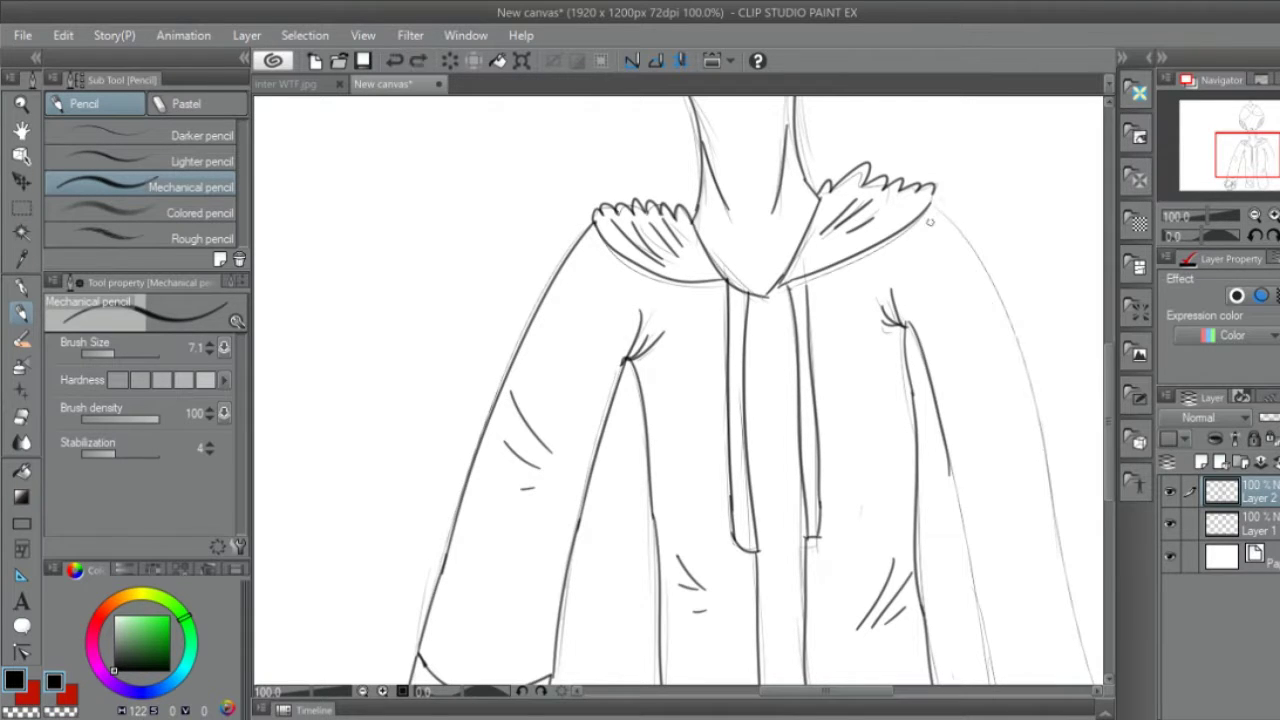
- Ink the outer edge of the right sleeve, the right front pocket and the lower inner edge of the sleeve
left_click_drag(935, 200, 1058, 524)
scroll(1000, 400, "down", 4)
scroll(1000, 400, "right", 6)
left_click_drag(640, 545, 695, 645)
left_click_drag(740, 330, 795, 580)
left_click_drag(840, 372, 864, 538)
key("ctrl+z")
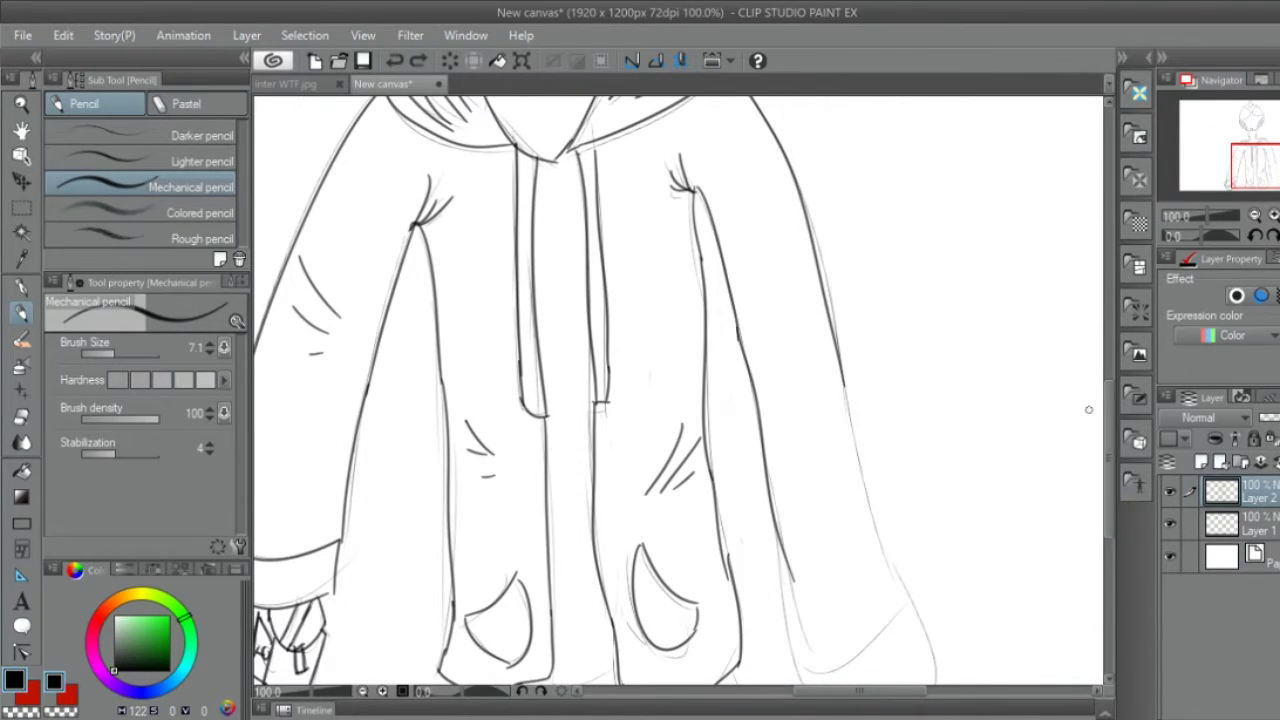
- Finish the lower outer edge of the right sleeve and ink its cuff band
scroll(1051, 431, "down", 5)
left_click_drag(780, 276, 866, 476)
key("ctrl+z")
left_click_drag(838, 268, 884, 400)
mouse_move(790, 462)
left_mouse_down()
mouse_move(890, 428)
mouse_move(890, 440)
left_mouse_up()
- Ink the hand below the right cuff with its fingers and fist outline
scroll(1110, 484, "down", 1)
left_click_drag(818, 362, 842, 364)
mouse_move(836, 402)
left_mouse_down()
mouse_move(854, 372)
mouse_move(882, 452)
mouse_move(910, 428)
mouse_move(846, 452)
left_mouse_up()
left_click_drag(808, 376, 812, 434)
mouse_move(848, 394)
left_mouse_down()
mouse_move(866, 422)
mouse_move(850, 440)
left_mouse_up()
left_click_drag(808, 424, 846, 462)
left_click_drag(886, 348, 910, 430)
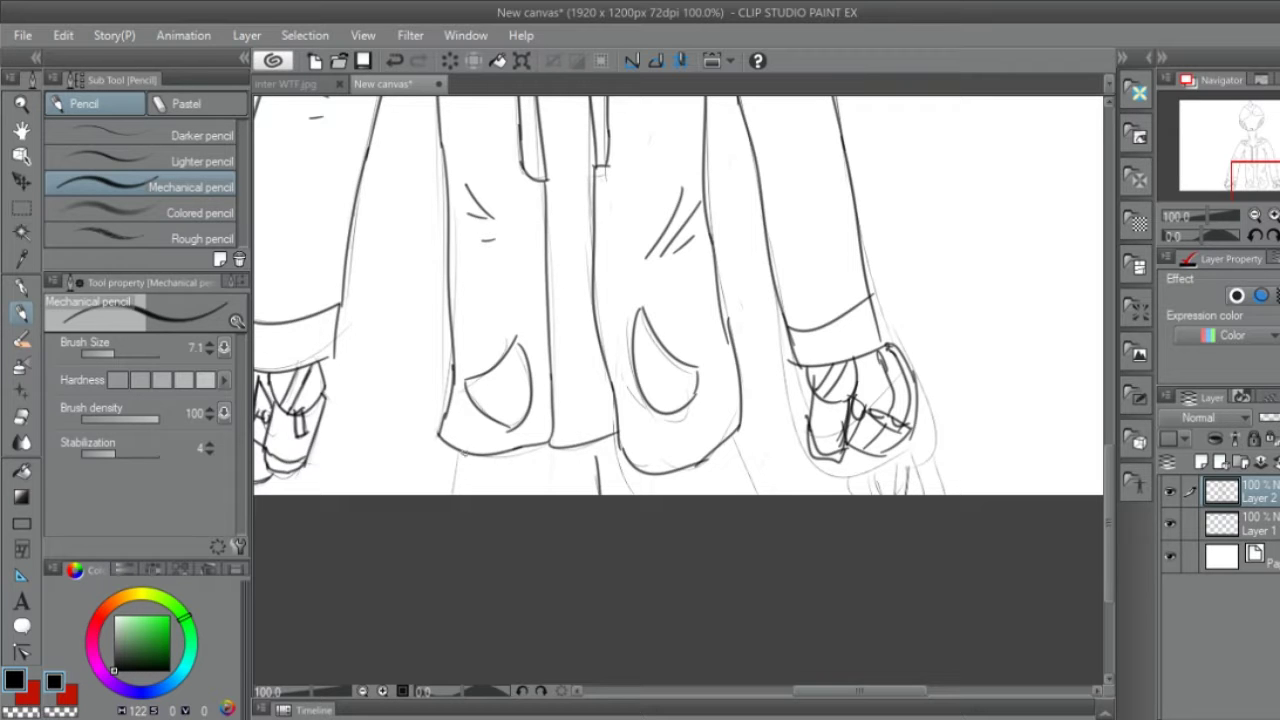
- Hide the sketch layer and fill the face of the mask with light gray
scroll(1147, 468, "up", 10)
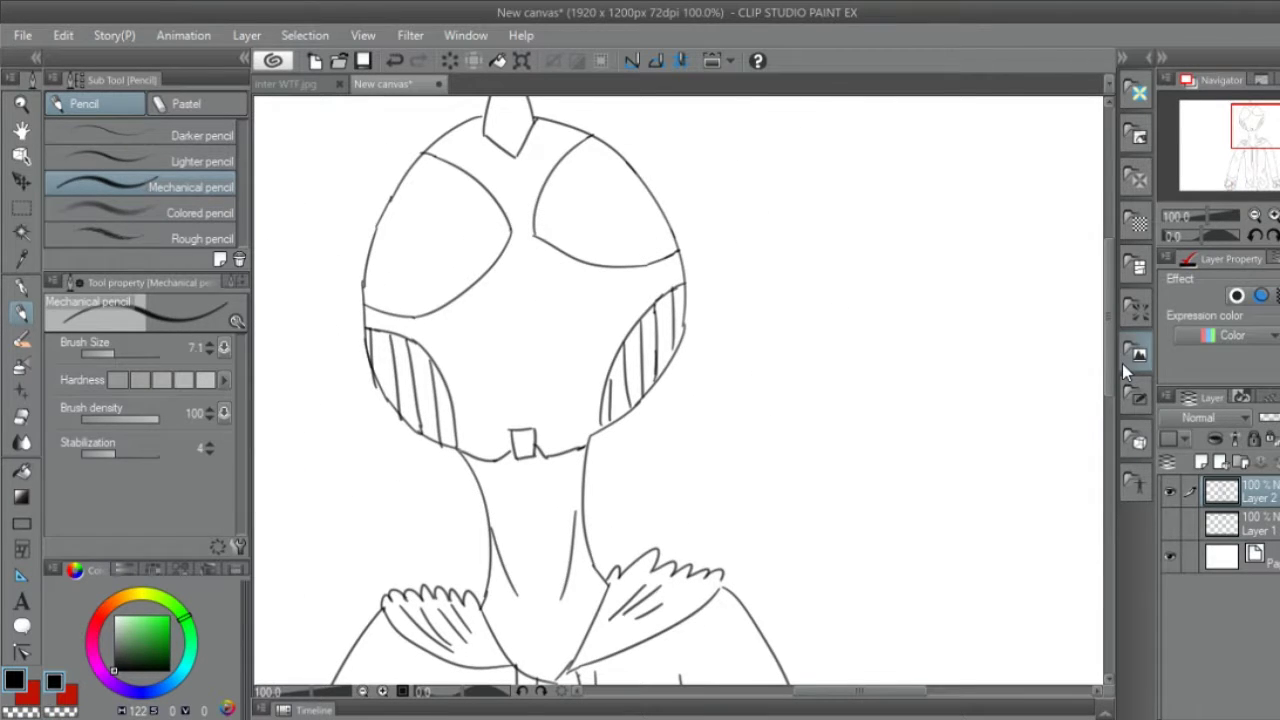
left_click(22, 472)
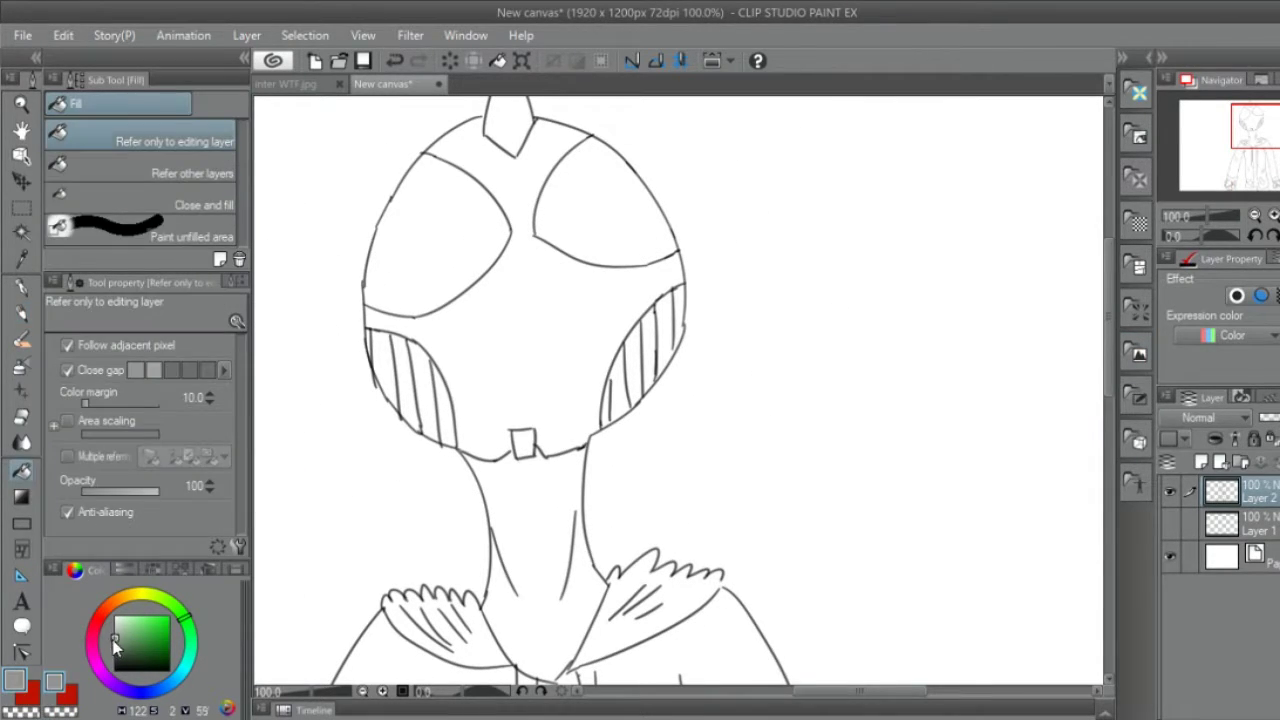
left_click(549, 410)
- Fill both large eyes of the mask with a darker gray (H 122, S 4, V 46)
left_click(115, 644)
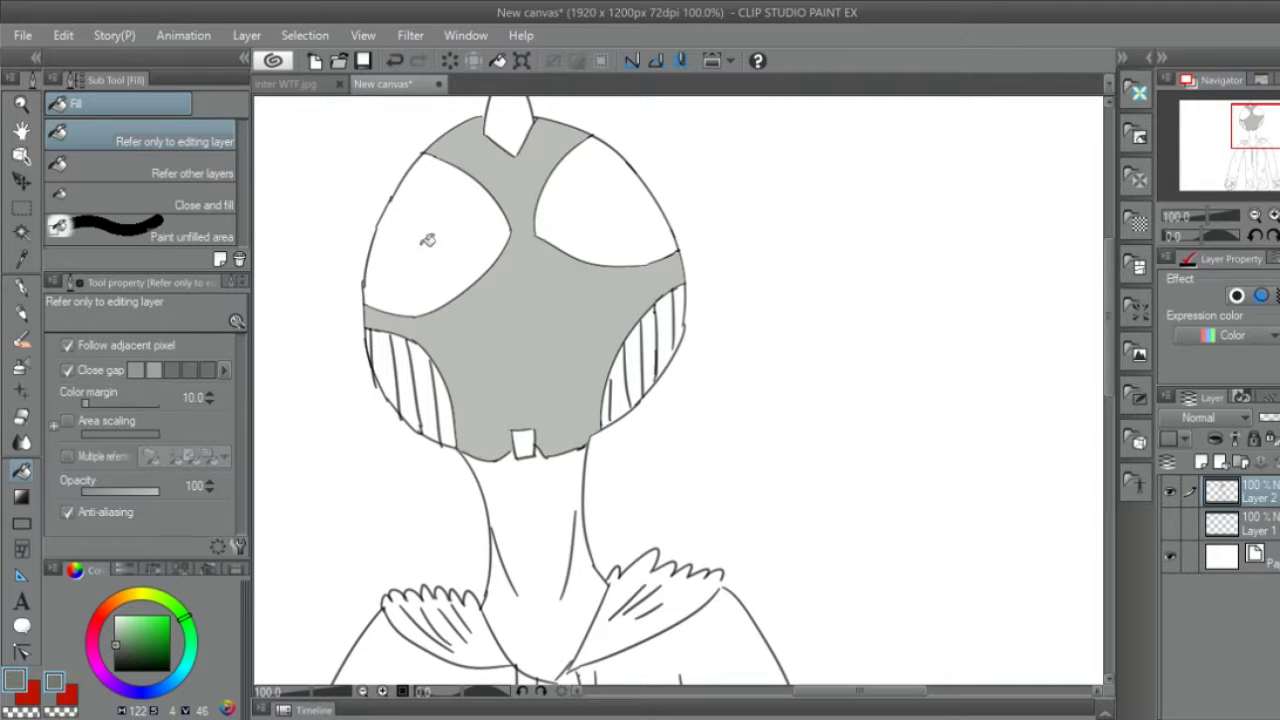
left_click(423, 234)
left_click(630, 200)
- Draw a narrow oval pupil outline in each eye with the Mechanical pencil in red (H 5, S 100, V 82)
key("p")
left_click(98, 608)
left_click(170, 638)
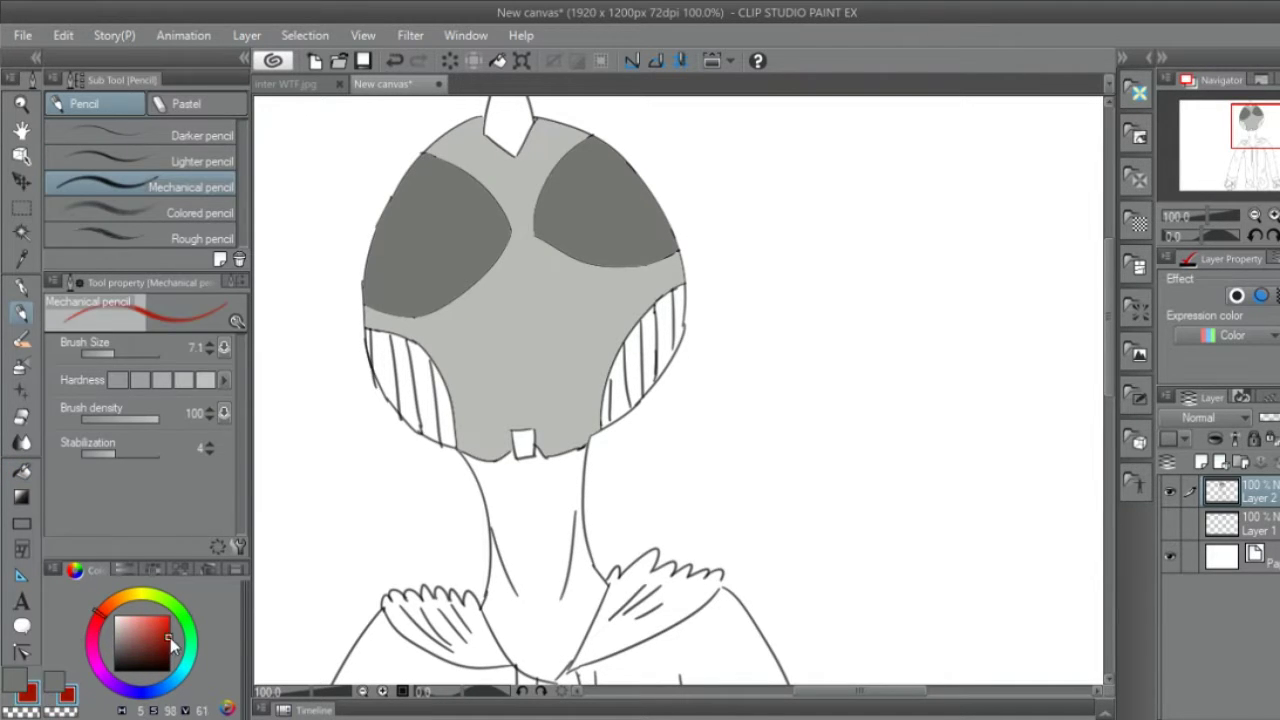
left_click(170, 627)
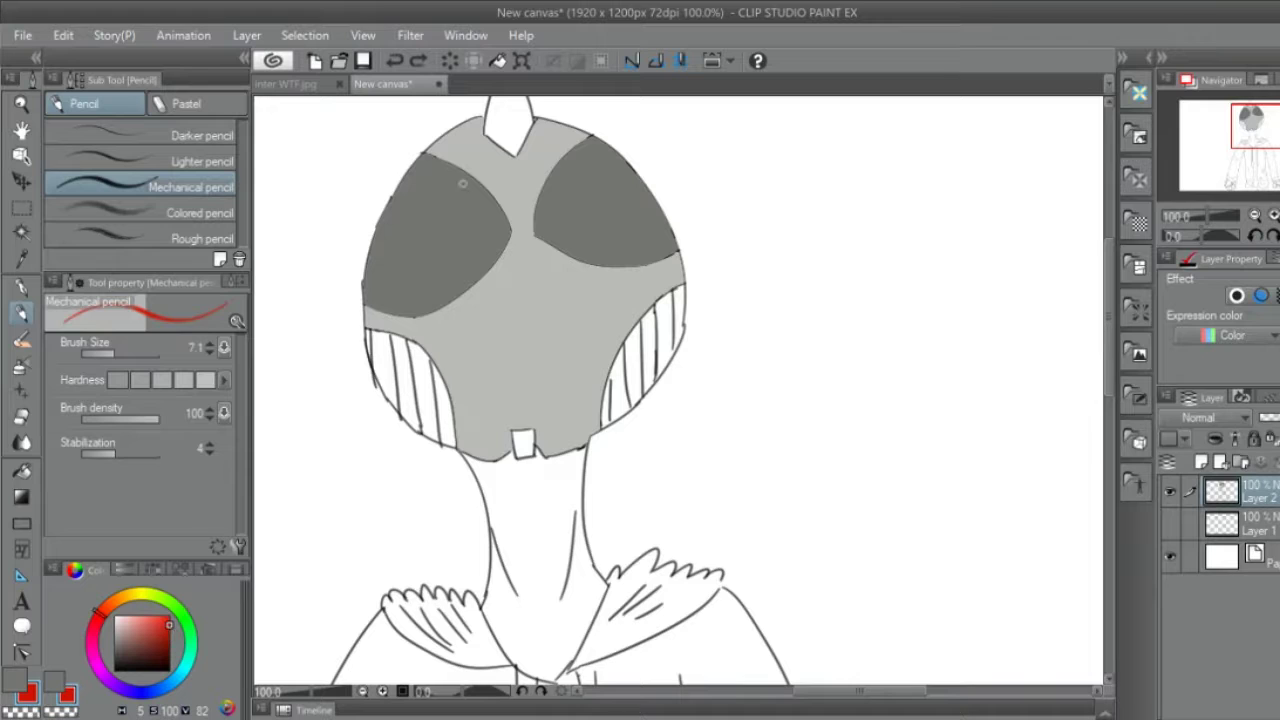
left_click_drag(446, 166, 461, 187)
key("ctrl+z")
left_click_drag(431, 228, 433, 226)
left_click_drag(593, 210, 595, 208)
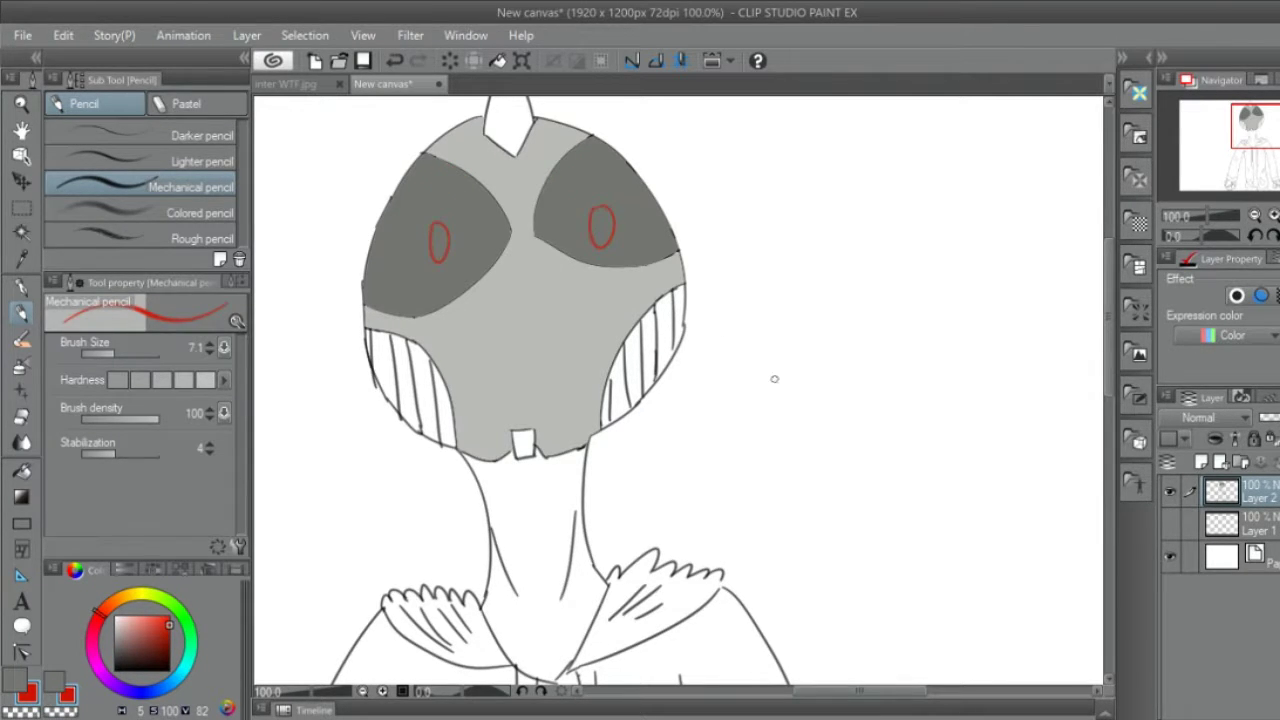
- Fill both oval pupils of the mask with red (H 5, S 100, V 82)
left_click(21, 470)
left_click(438, 243)
left_click(601, 227)
- Draw and fill a red glow around each pupil on a new layer, with the layer opacity at 43%
key("p")
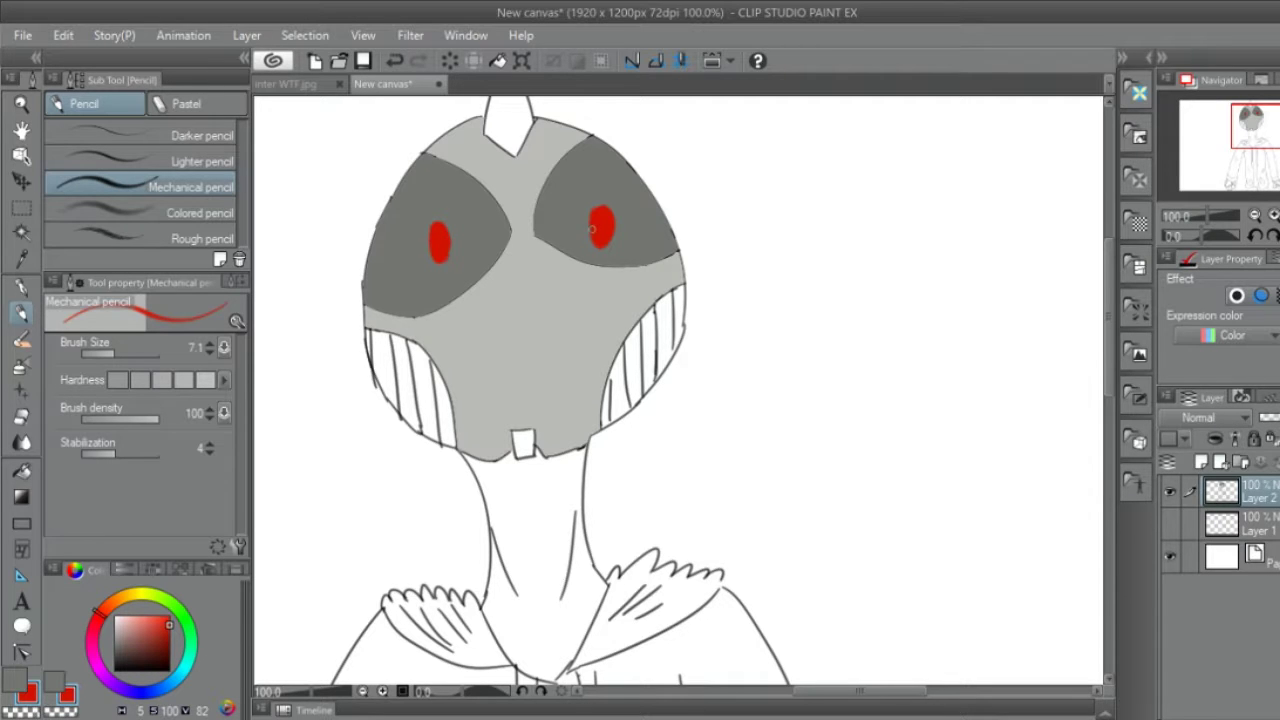
left_click(1201, 461)
left_click_drag(437, 208, 439, 210)
left_click_drag(600, 194, 602, 196)
left_click(21, 470)
left_click(440, 243)
left_click(603, 225)
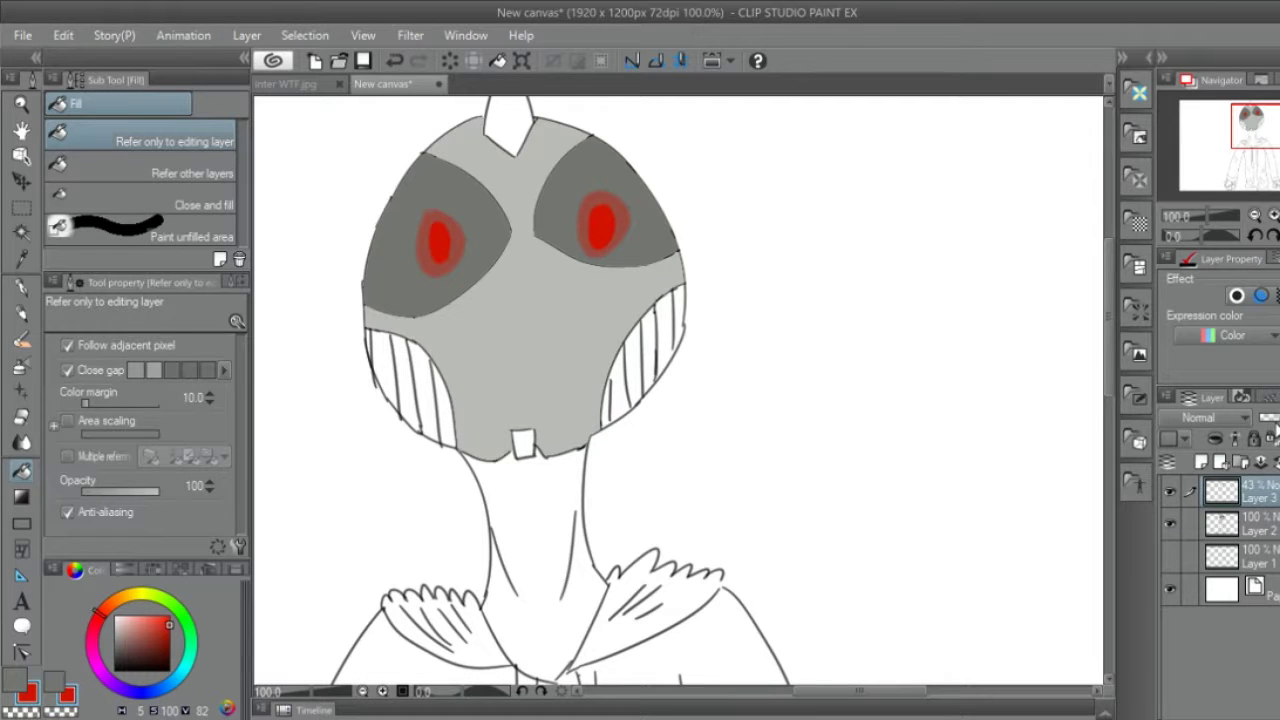
- On Layer 2, fill the mask's top crest with dark red (H 5, S 98, V 59) and the striped cheek vents with dark gray (V 34)
left_click(1255, 523)
left_click(526, 117)
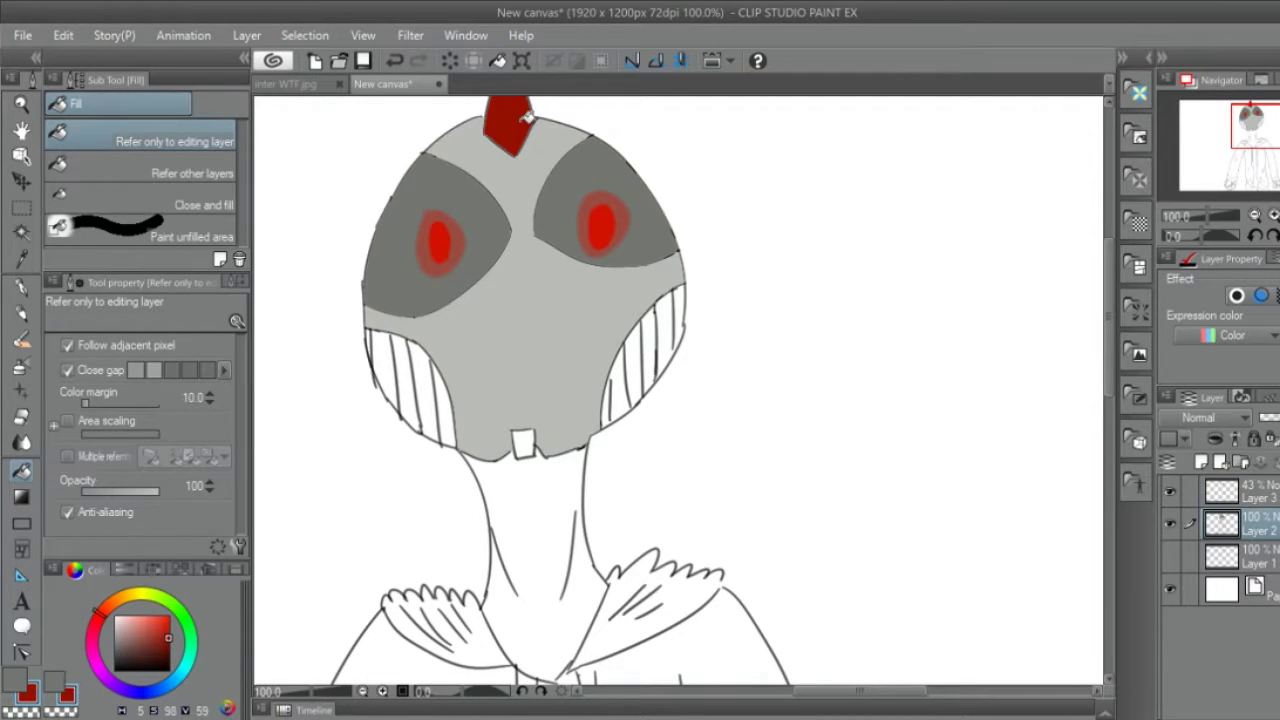
left_click(112, 652)
left_click_drag(392, 366, 445, 400)
left_click_drag(618, 386, 666, 330)
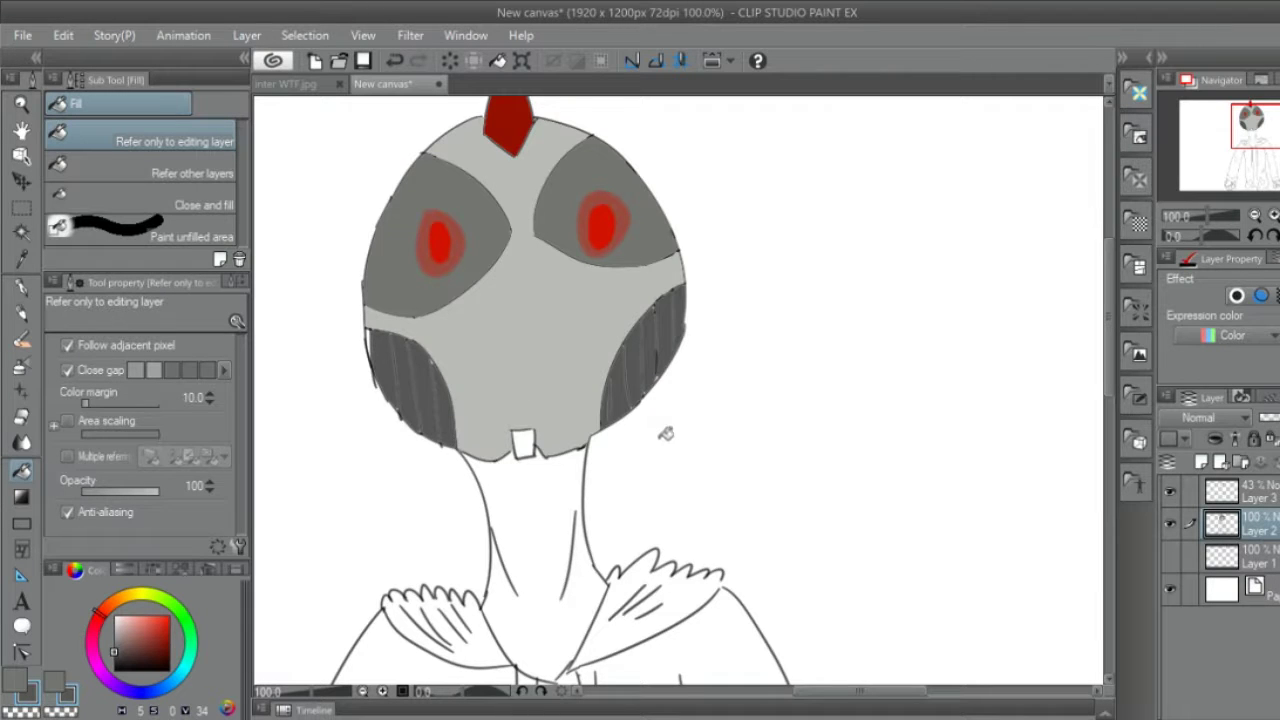
- Retrace the stripes of both cheek vents and the mask's lower-left outline in black with the Mechanical pencil
left_click(113, 668)
key("p")
left_click_drag(400, 340, 425, 436)
left_click_drag(429, 362, 443, 445)
left_click_drag(610, 378, 611, 422)
left_click_drag(620, 342, 628, 418)
left_click_drag(640, 322, 650, 394)
mouse_move(674, 296)
left_mouse_down()
mouse_move(676, 348)
mouse_move(646, 405)
left_mouse_up()
left_click_drag(672, 296, 662, 385)
left_click_drag(428, 338, 452, 420)
left_click_drag(450, 394, 456, 454)
left_click_drag(363, 258, 368, 428)
left_click_drag(394, 418, 440, 445)
left_click_drag(372, 382, 457, 448)
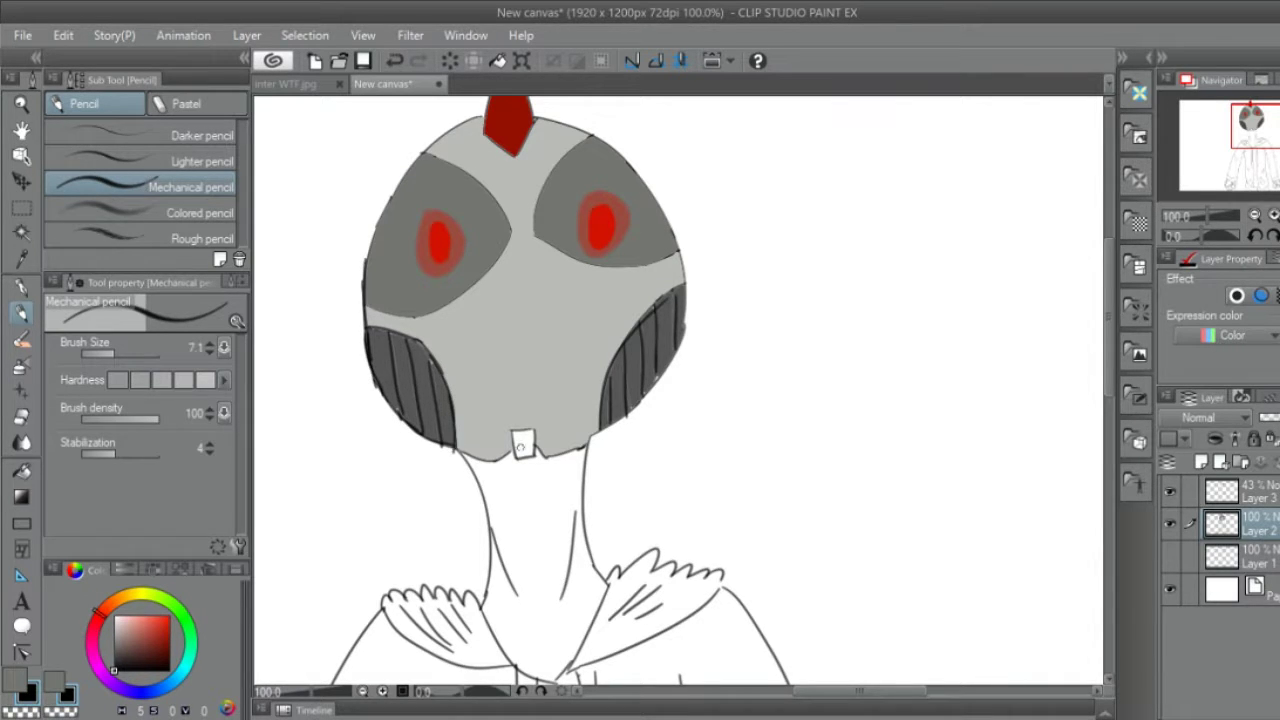
- Fill the small square at the mask's chin with dark blue (H 231, S 68, V 36)
left_click(150, 689)
left_click(151, 651)
key("g")
left_click(522, 443)
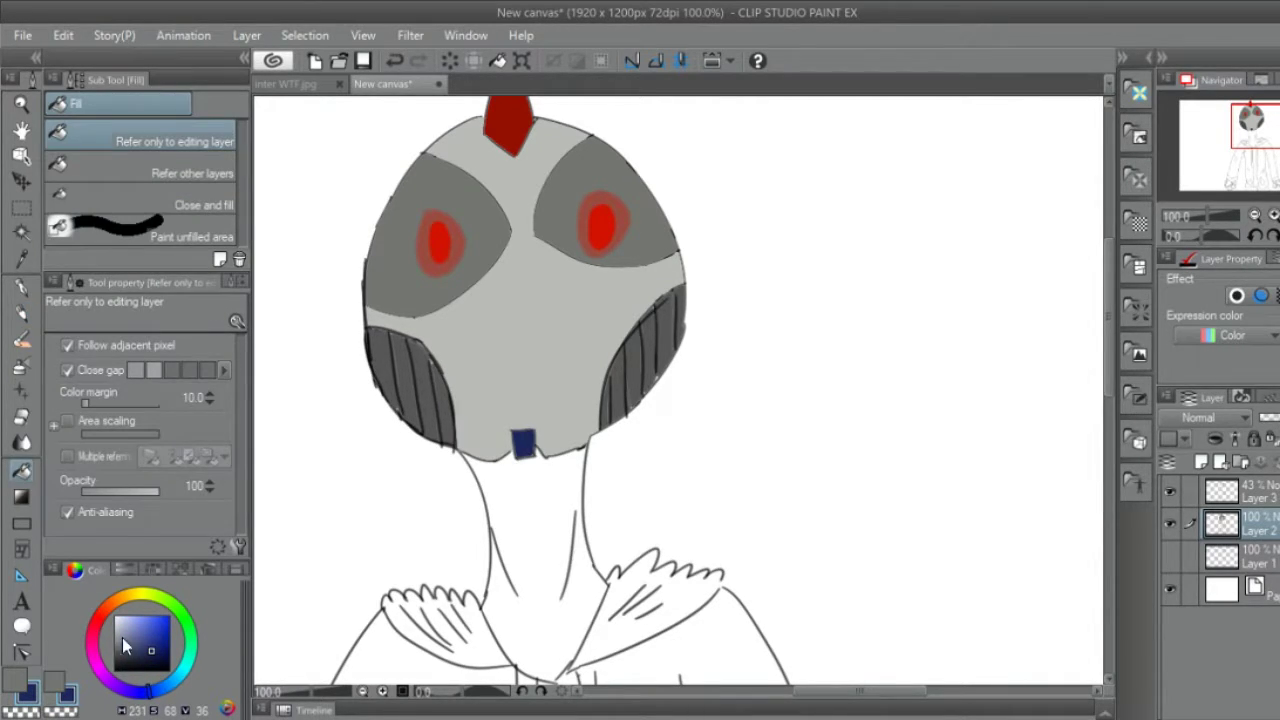
- On Layer 3, draw branching red veins (H 5, S 100, V 82) on the forehead and below the left eye
key("p")
left_click(98, 612)
left_click(164, 628)
left_click(169, 625)
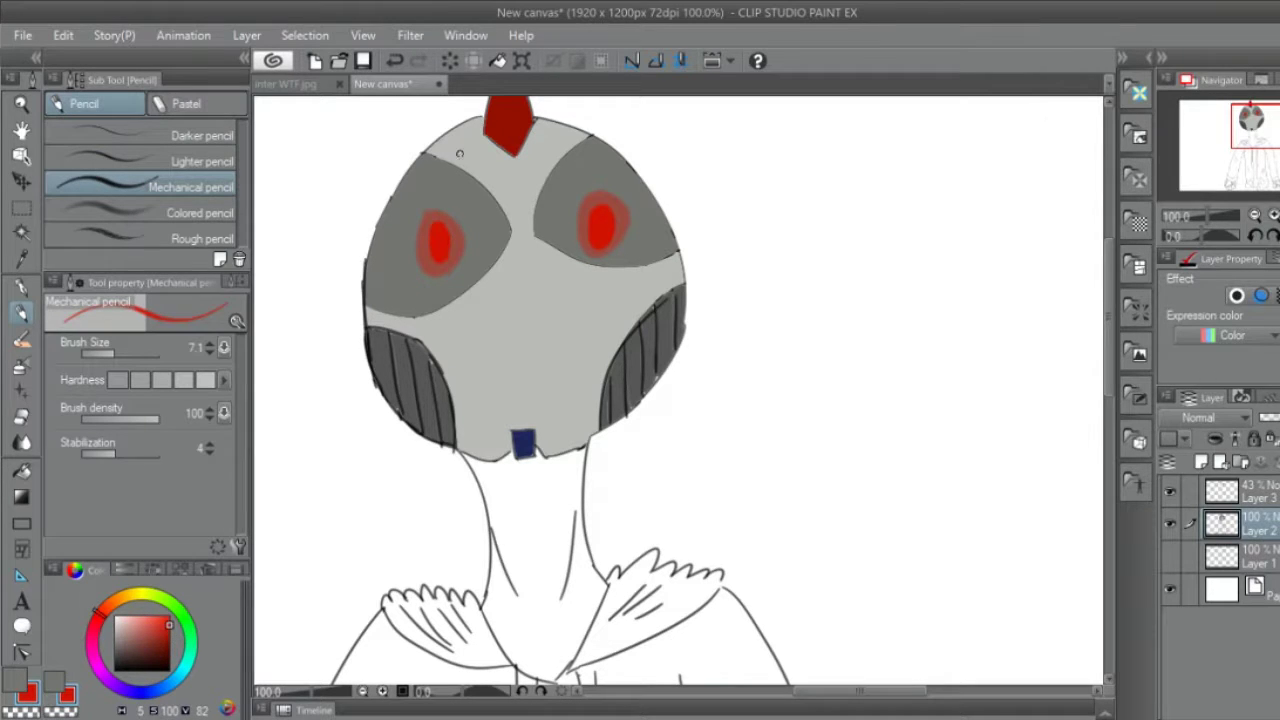
key("alt+bracketright")
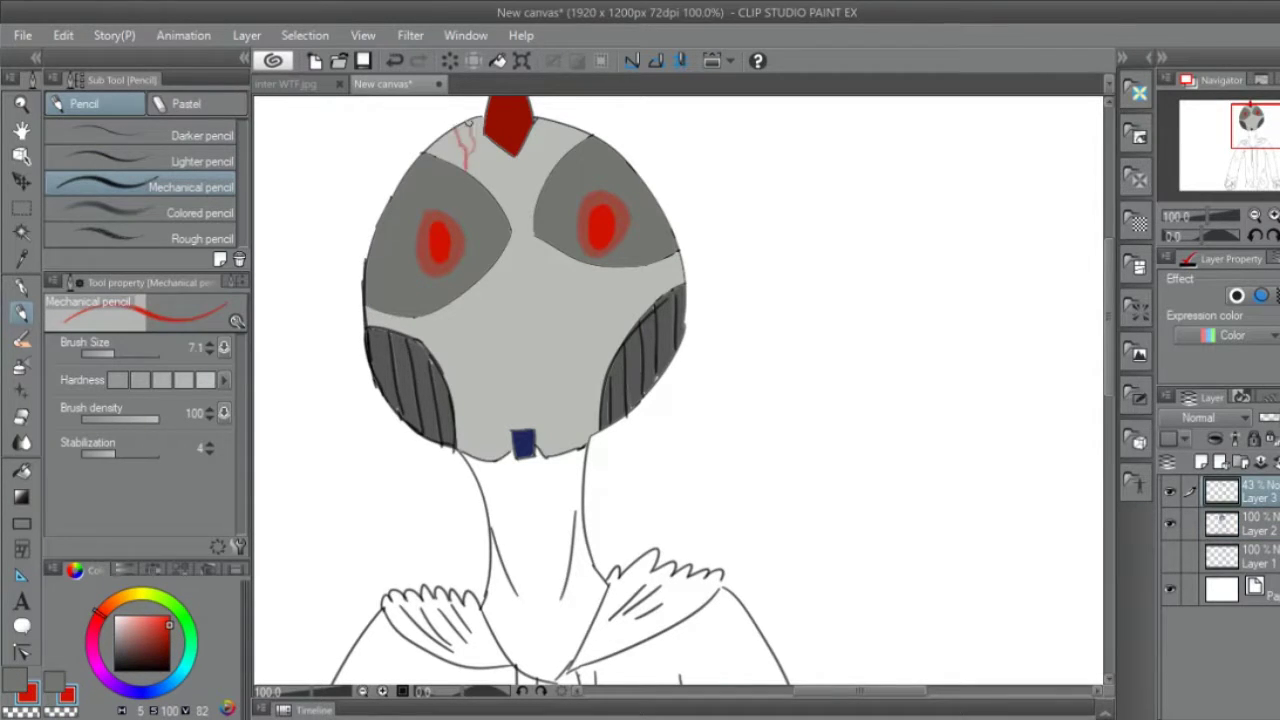
left_click_drag(494, 267, 472, 418)
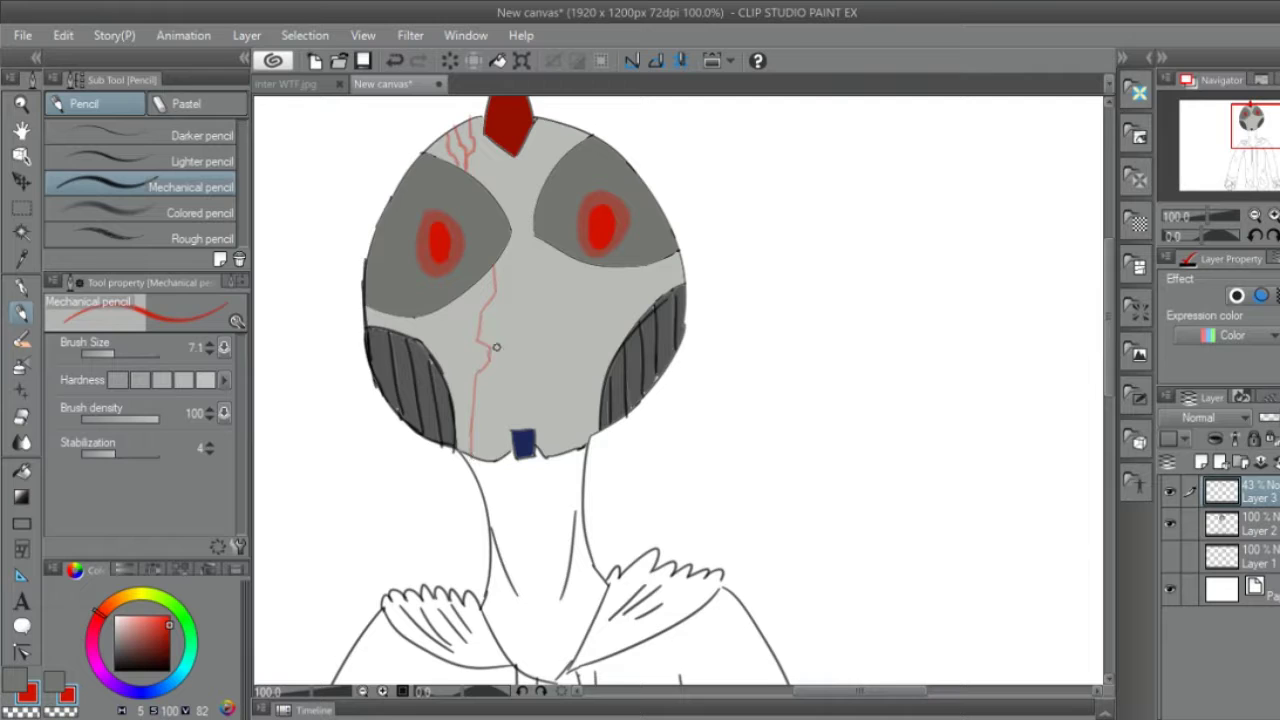
left_click_drag(490, 346, 506, 426)
left_click_drag(478, 342, 450, 404)
- Draw branching red veins on the right half of the mask, redoing the first stroke, and add small red blobs along the veins
left_click_drag(577, 321, 553, 427)
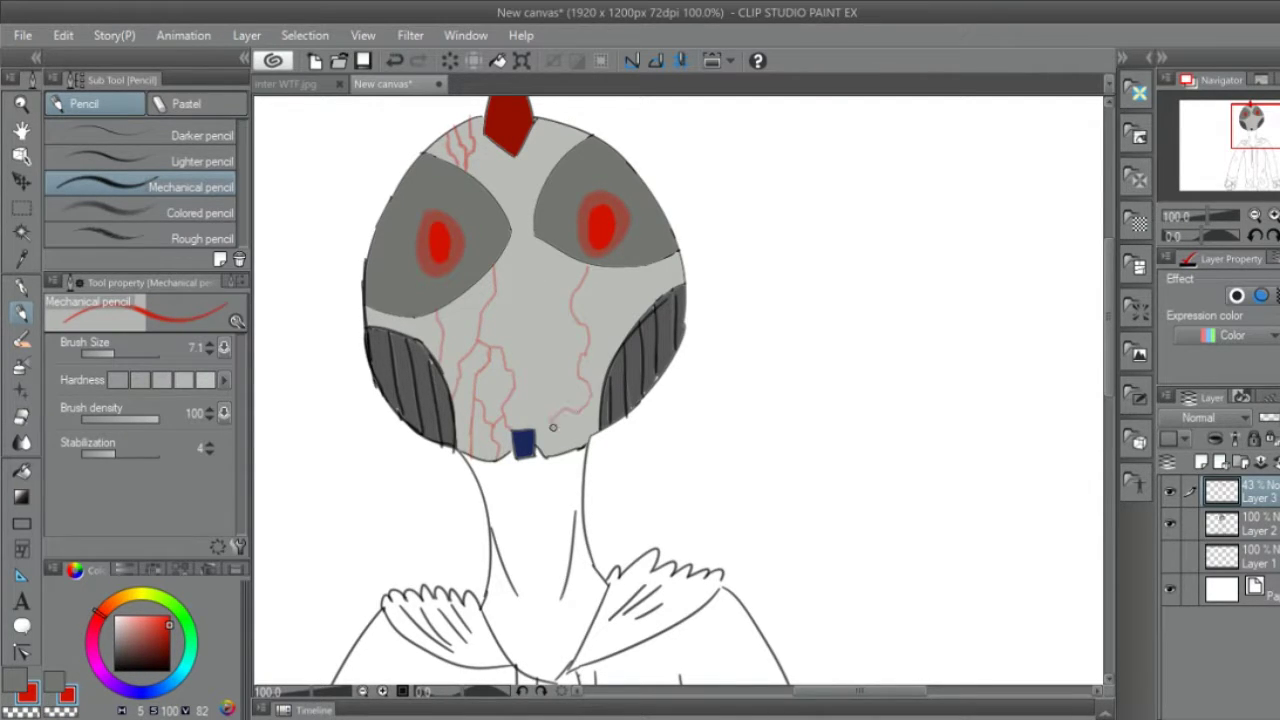
key("ctrl+z")
key("ctrl+z")
left_click_drag(578, 262, 600, 418)
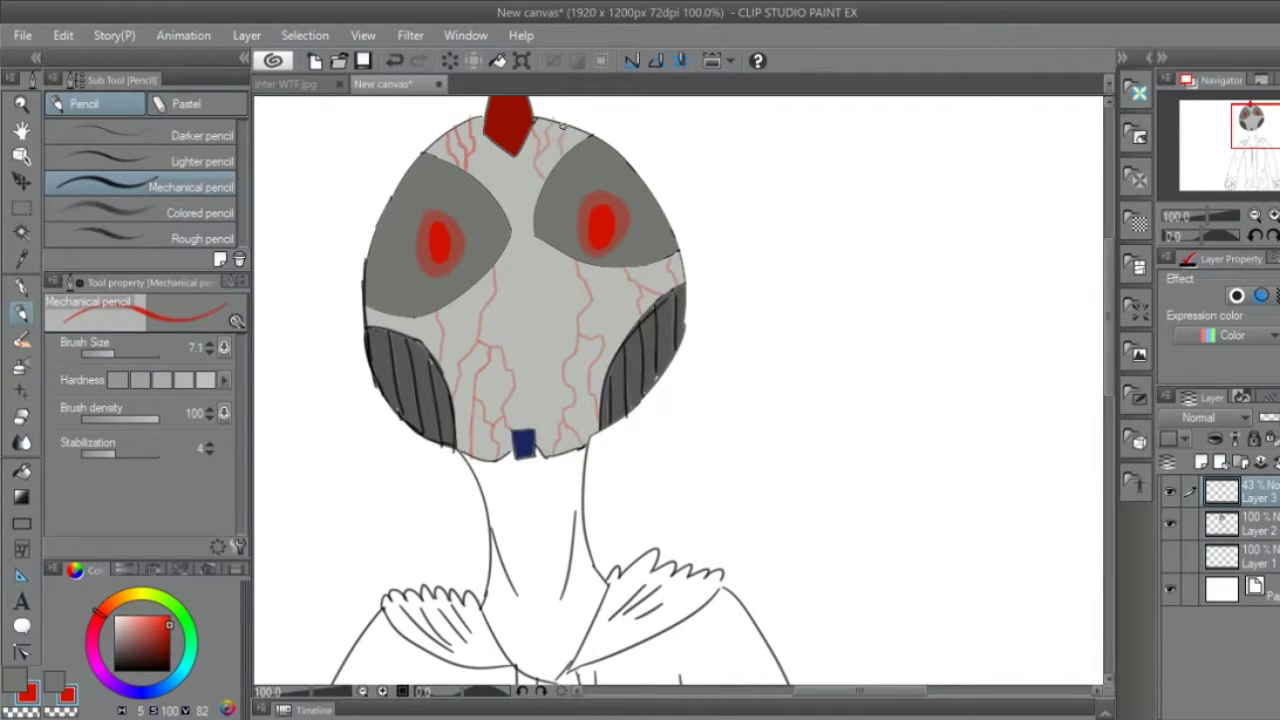
- On Layer 2, fill the neck with a light skin tone (H 37, S 18, V 93)
key("alt+bracketleft")
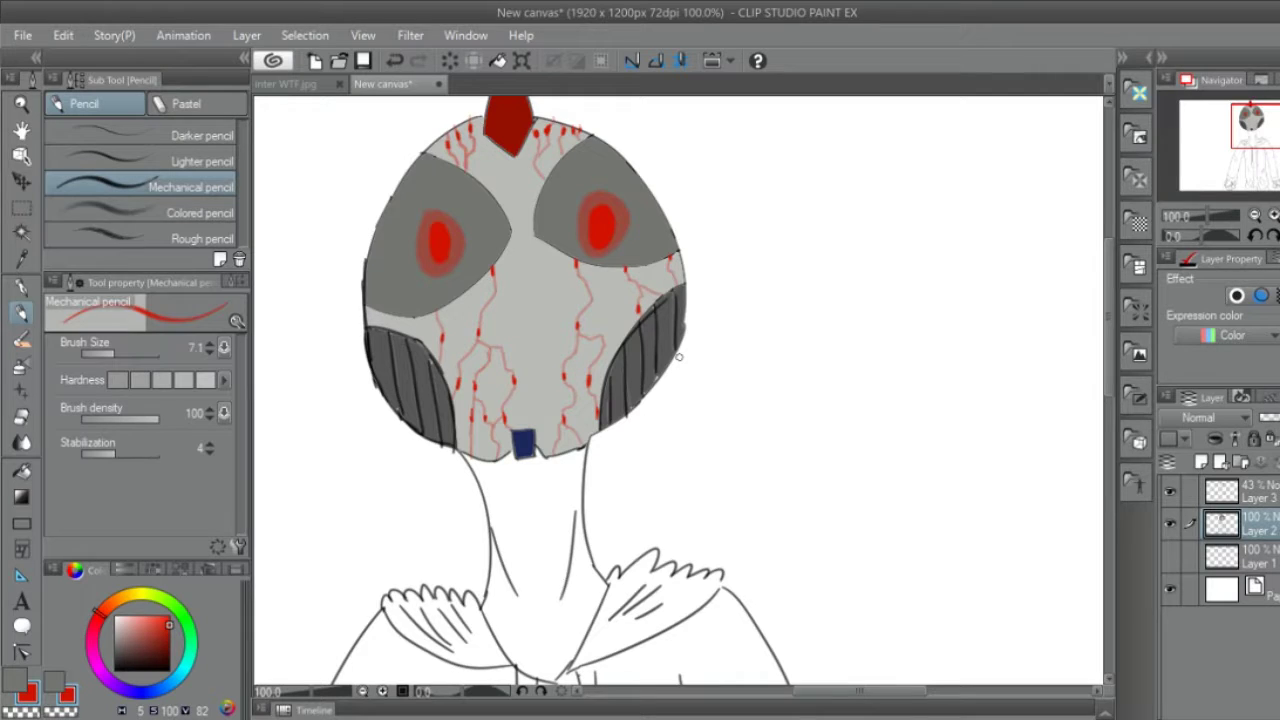
scroll(679, 356, "down", 2)
left_click(721, 482, "alt")
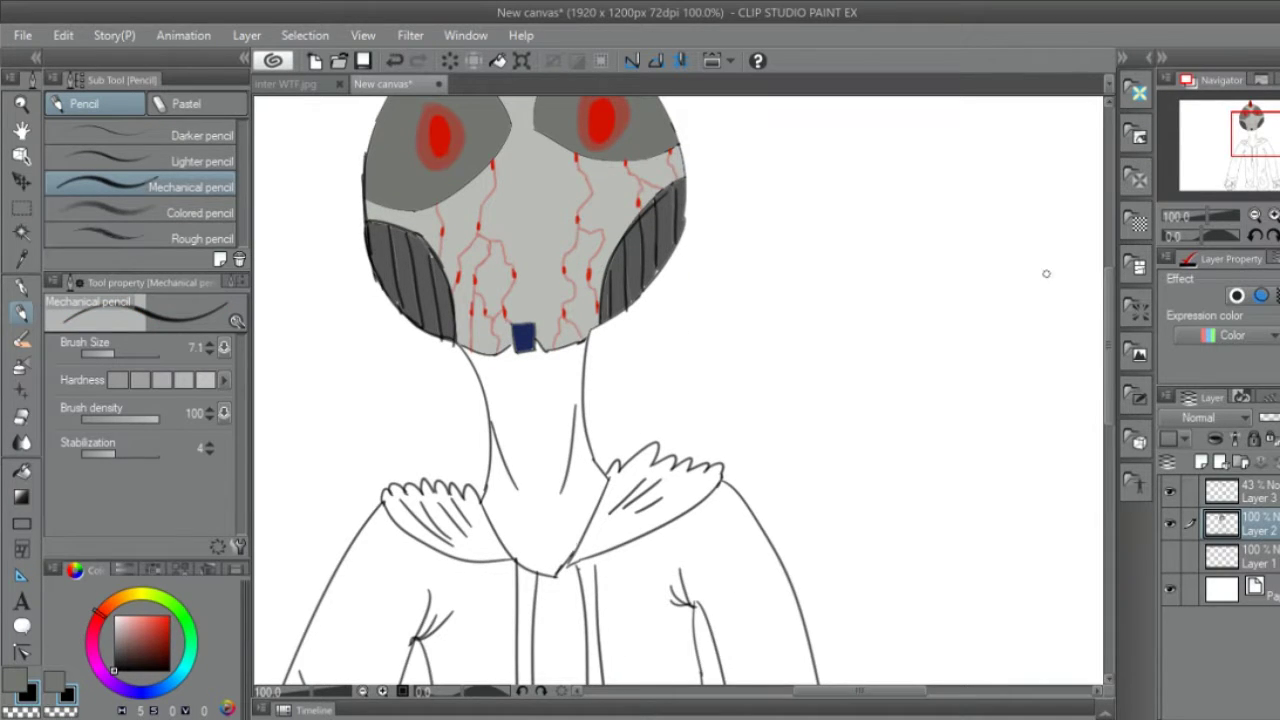
left_click(123, 596)
key("g")
left_click(585, 505)
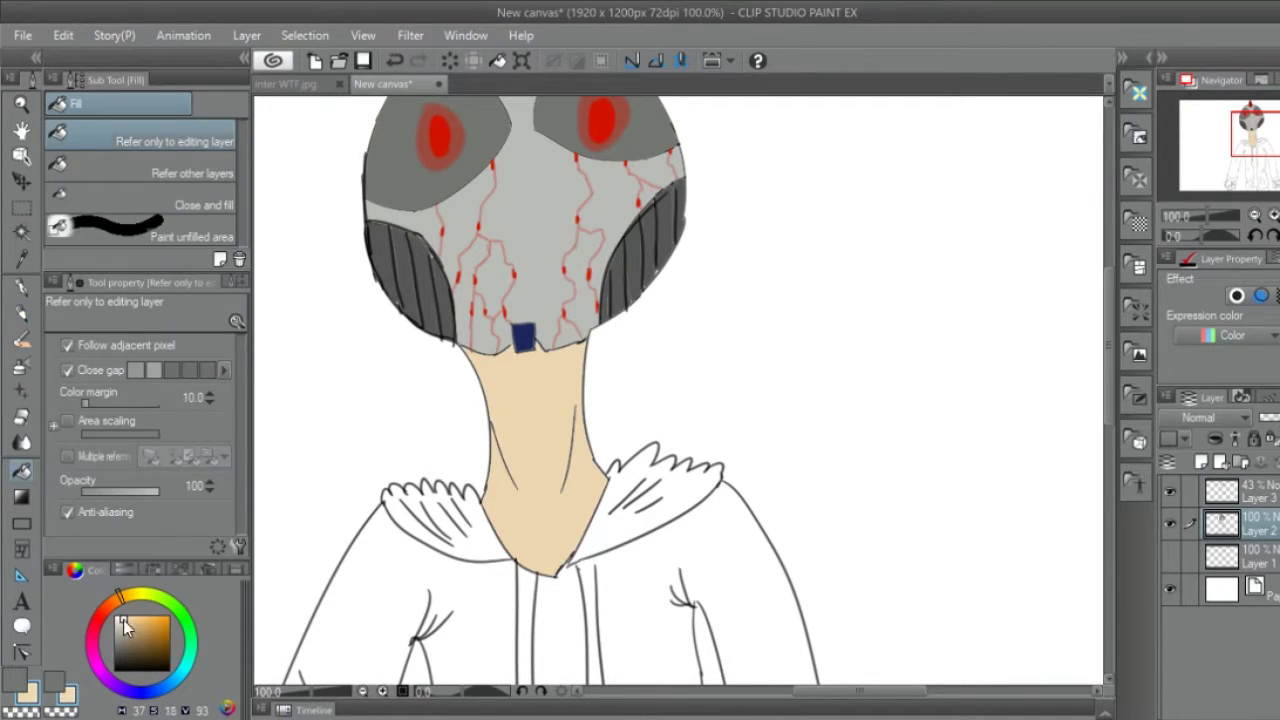
- Fill the jacket's body and sleeves with dark blue (H 239, S 100, V 63), undoing and repeating the first fill
left_click(166, 692)
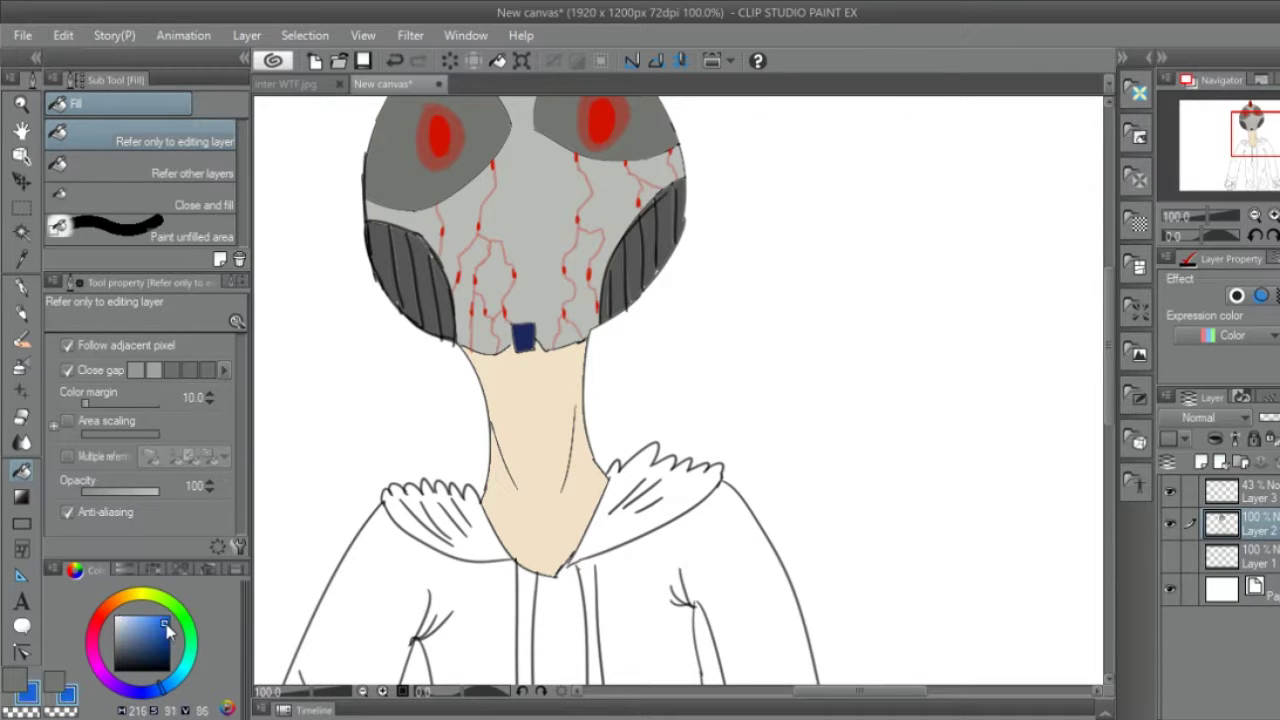
left_click(168, 636)
left_click(594, 612)
key("ctrl+z")
key("p")
key("g")
left_click(600, 612)
left_click(460, 625)
- Fill the right cuff with light blue (H 199, S 91, V 93), undoing the fill that spills around the left arm
scroll(548, 634, "down", 6)
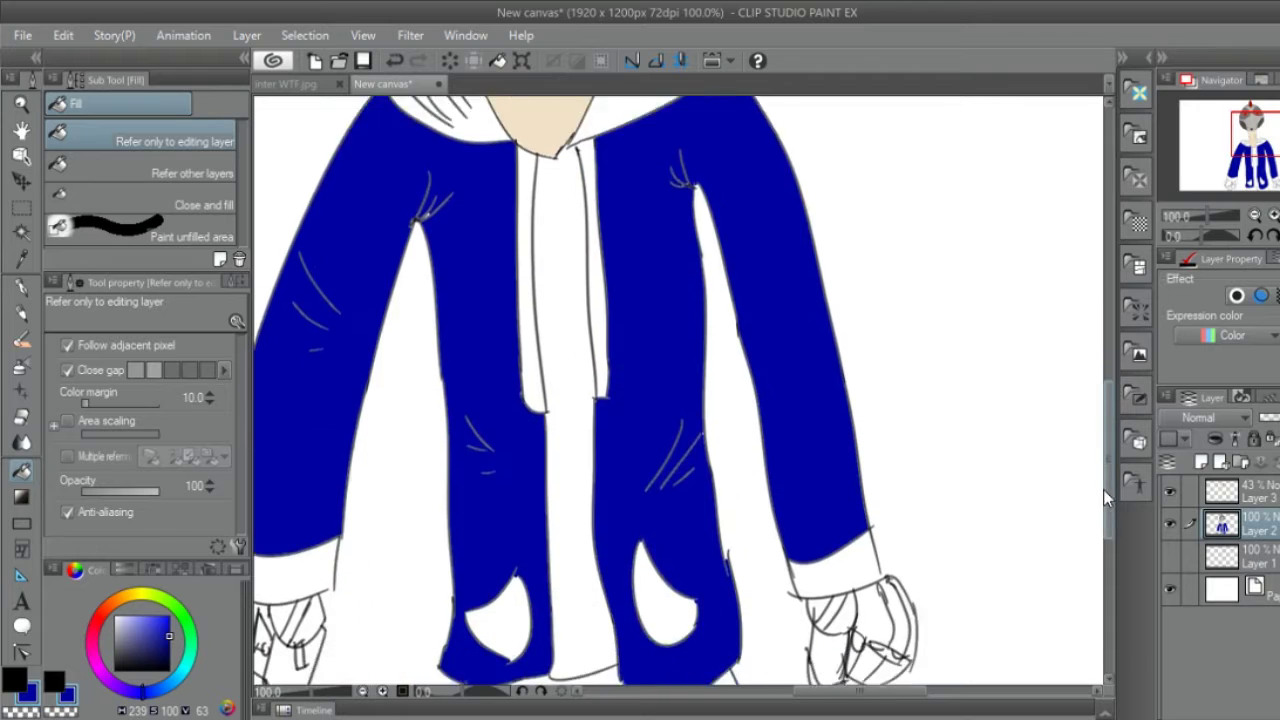
left_click(164, 621)
left_click(320, 420)
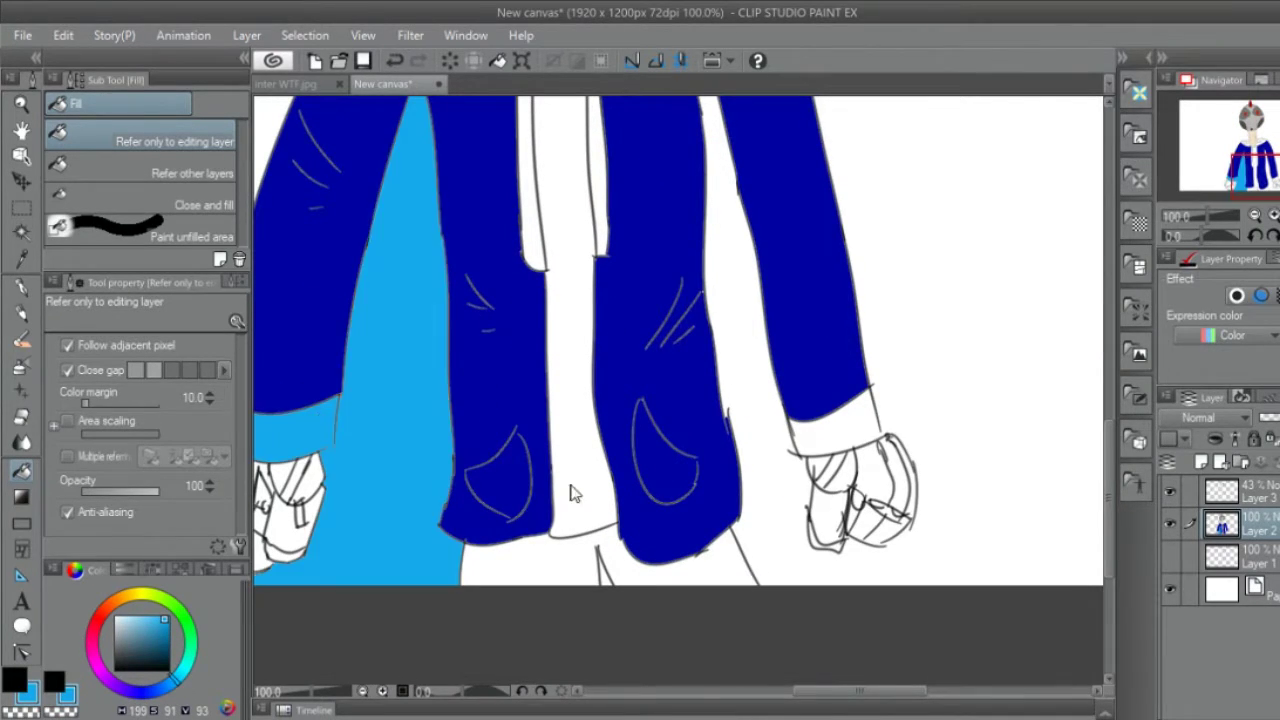
key("ctrl+z")
left_click(835, 425)
- Close the left cuff's outline in black, and fill that cuff and the ruffled collar with the same light blue
key("x")
left_click(21, 313)
left_click_drag(857, 690, 837, 690)
key("g")
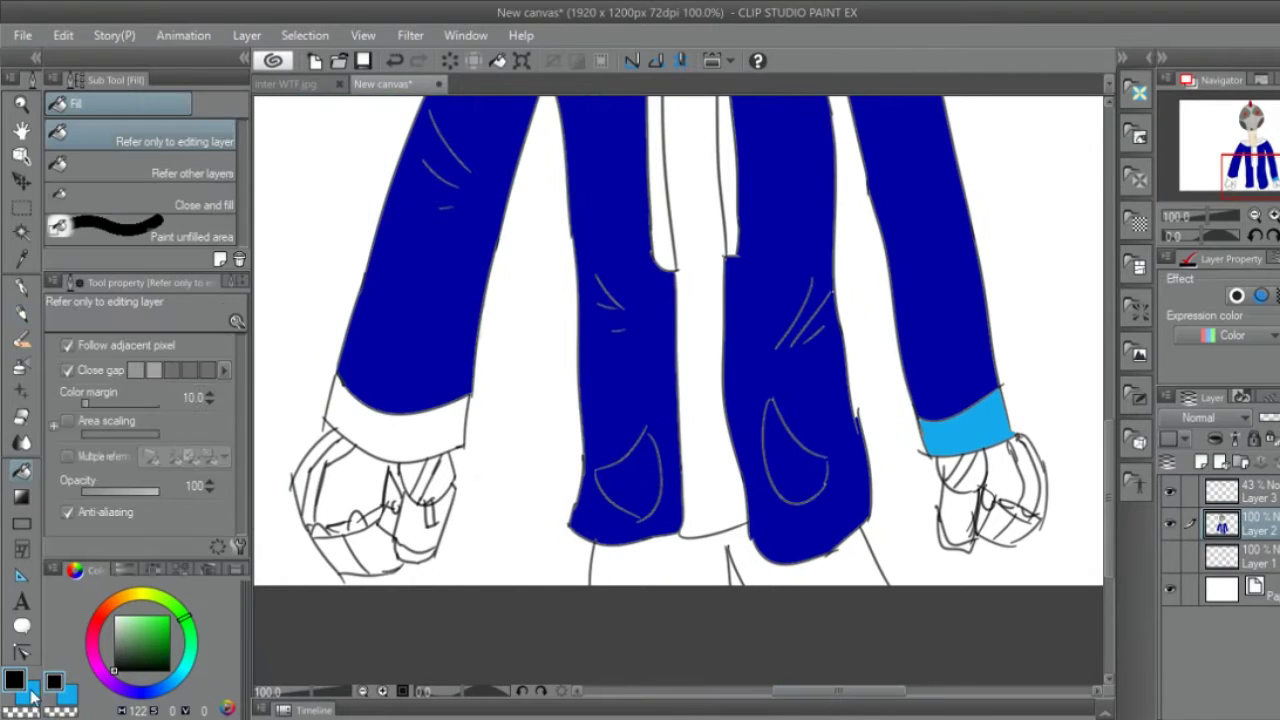
key("x")
left_click(340, 428)
mouse_move(1114, 449)
left_mouse_down()
mouse_move(1100, 345)
mouse_move(1094, 443)
mouse_move(1106, 452)
left_mouse_up()
- Fill the shirt between the jacket fronts and the diagonal stripe on the right glove with dark gray (H 122, S 2, V 43)
left_click(115, 648)
left_click(718, 358)
left_click(958, 442)
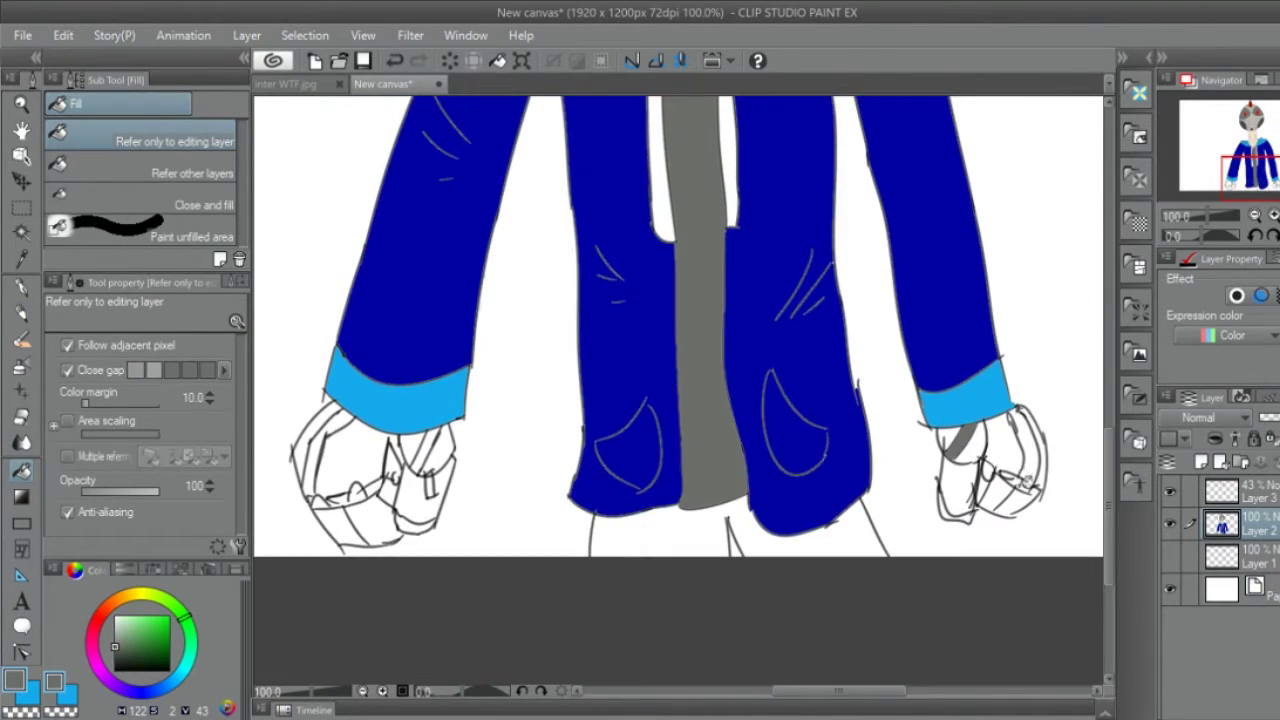
- Fill the curved bands on both gloves with black
left_click(113, 670)
left_click(342, 498)
left_click(314, 465)
left_click(338, 420)
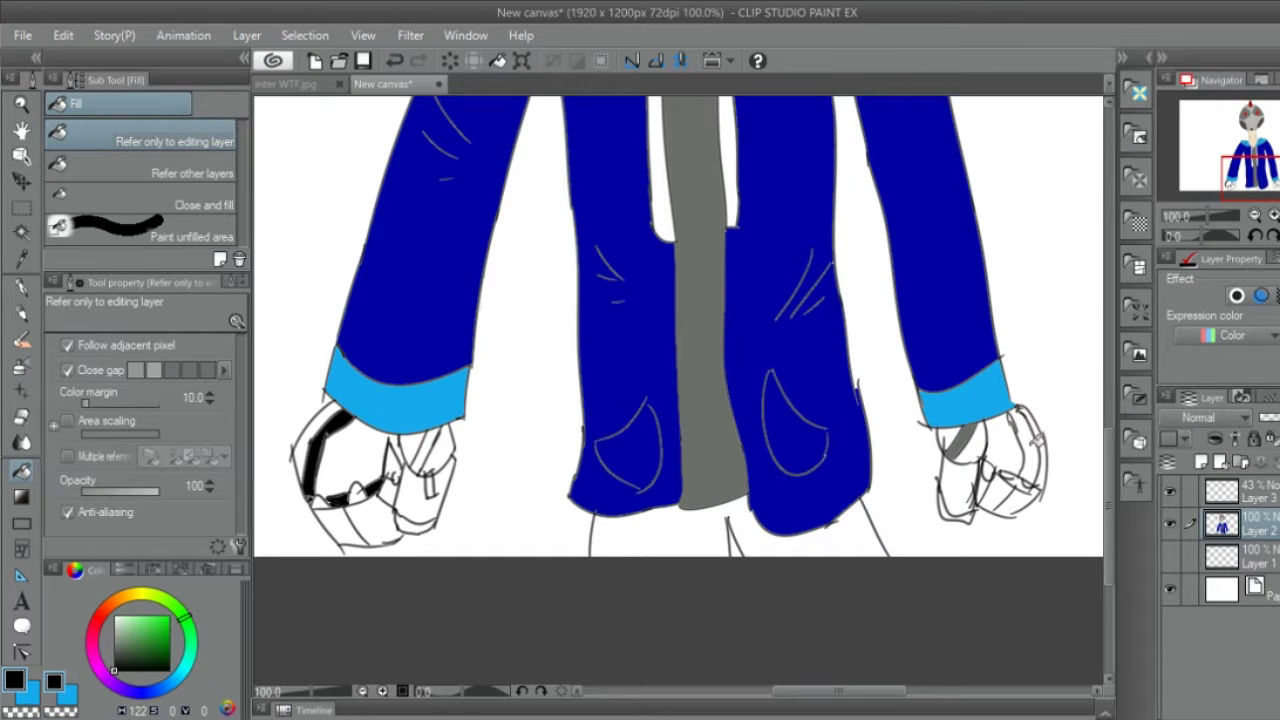
left_click(1022, 440)
left_click(1036, 488)
- Fill the knuckle and finger details of the left glove with dark gray (H 120, S 2, V 43)
left_click(114, 647)
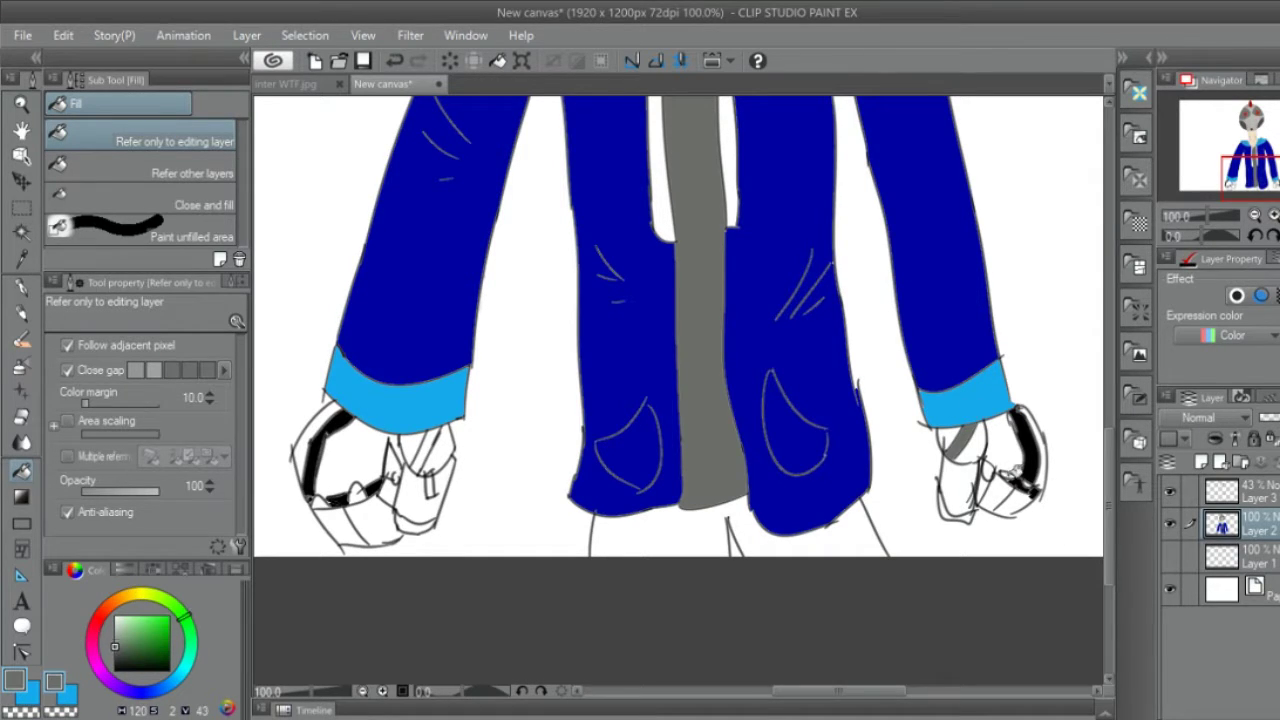
left_click(360, 494)
left_click(326, 500)
left_click(430, 450)
left_click(436, 484)
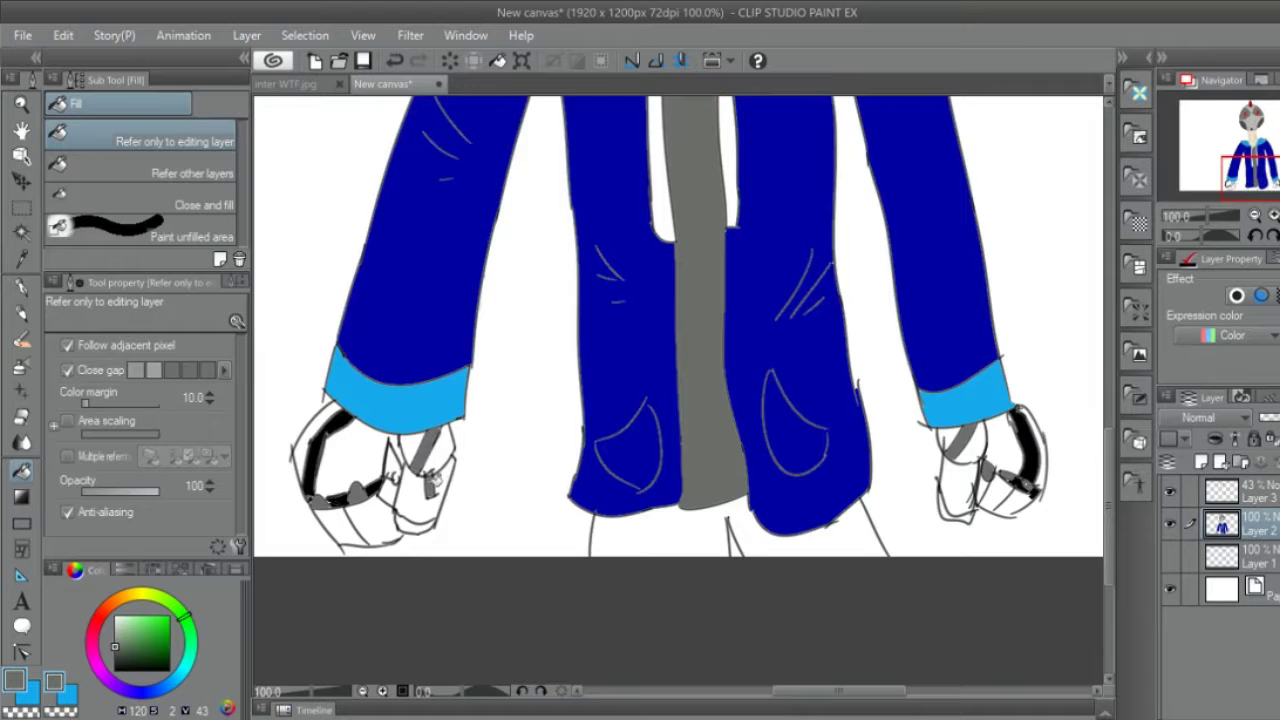
left_click(418, 520)
left_click(400, 470)
- Fill the palm and remaining finger areas of the left glove with lighter gray (H 120, S 4, V 61)
left_click(116, 637)
left_click(345, 450)
left_click(306, 455)
left_click(370, 520)
left_click(425, 480)
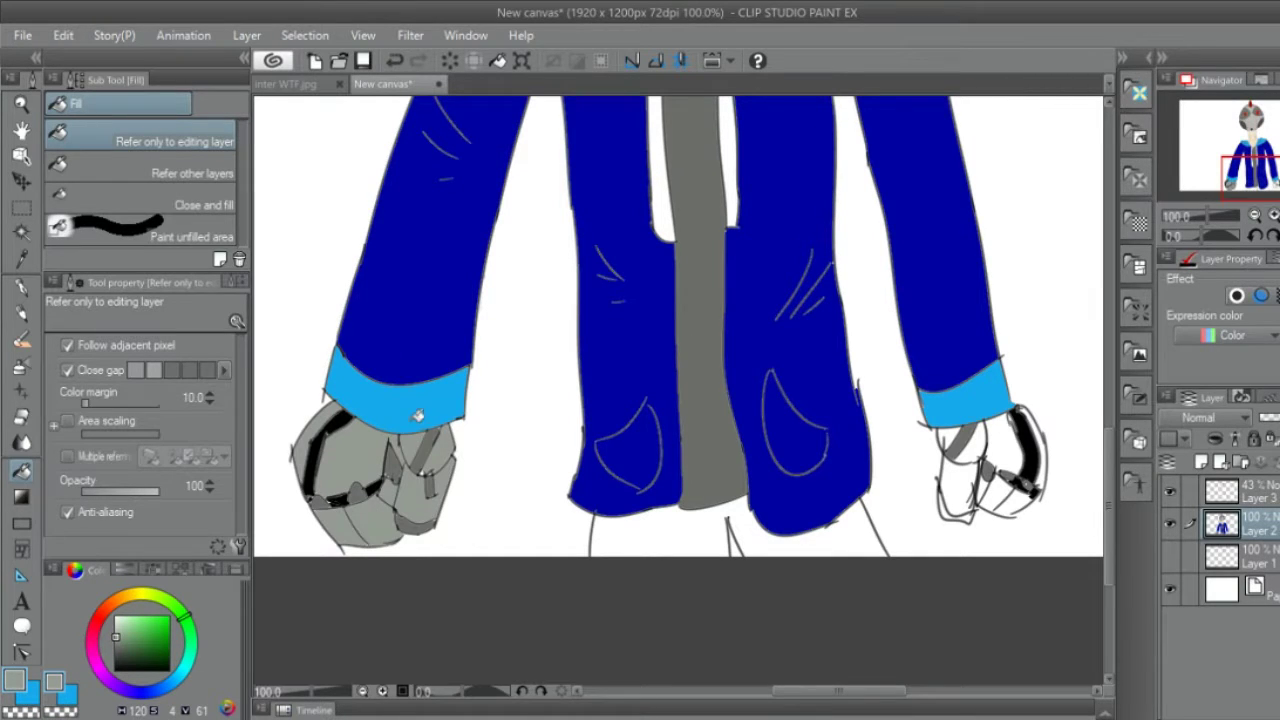
- Fill the remaining areas of the right glove with gray to match the left glove
left_click(1000, 445)
left_click(965, 490)
left_click(985, 495)
left_click(948, 505)
left_click(968, 512)
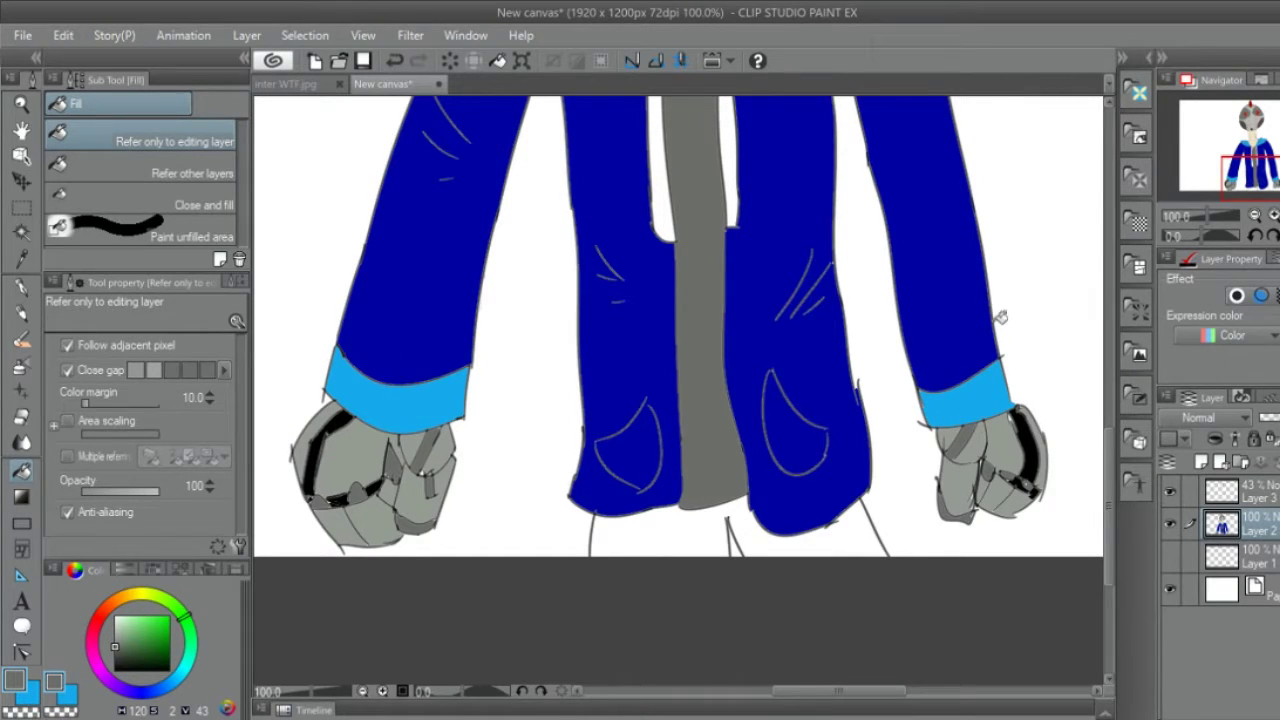
- Fill the trousers below the jacket with very dark navy (H 236, S 100, V 25), replacing the first attempted blue
left_click(146, 688)
left_click(151, 606)
left_click(650, 540)
key("ctrl+z")
left_click(169, 657)
left_click(650, 540)
- Fill the background around the character with medium gray (V 48)
scroll(1107, 465, "up", 5)
scroll(1103, 357, "down", 1)
scroll(1103, 357, "down", 1)
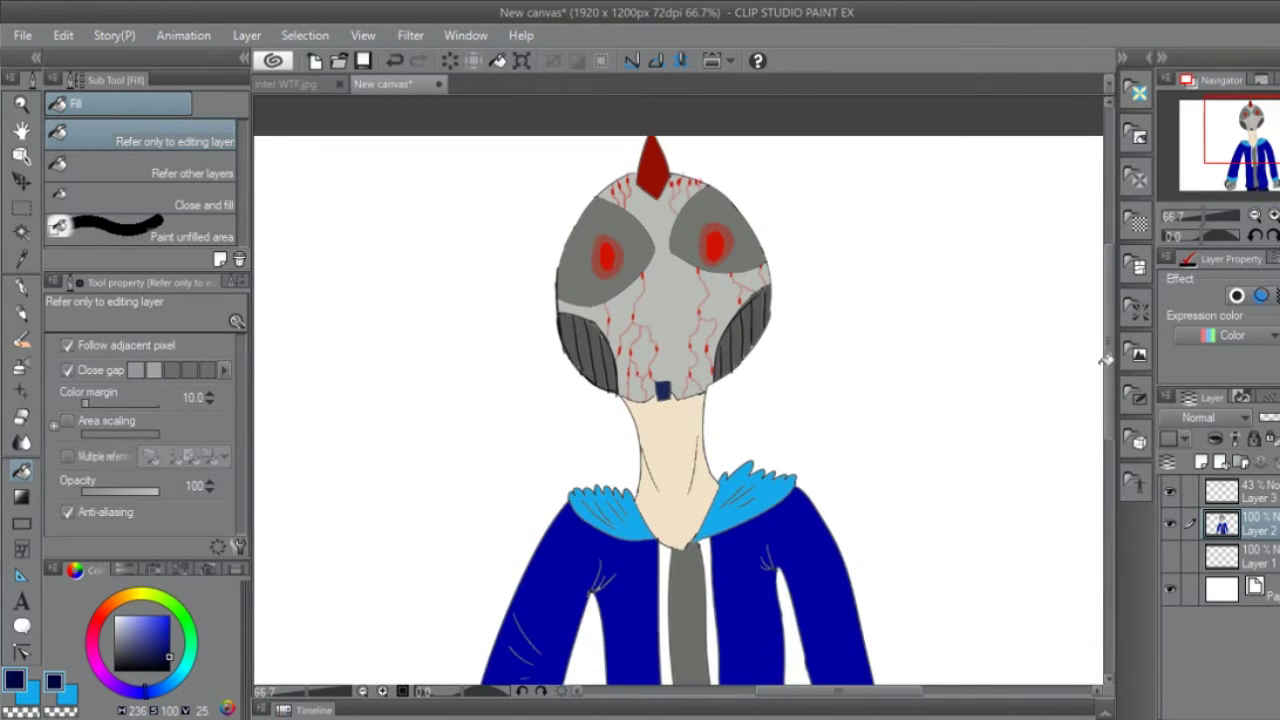
scroll(1115, 450, "down", 1)
scroll(1051, 374, "up", 2)
left_click(114, 644)
left_click(917, 420)
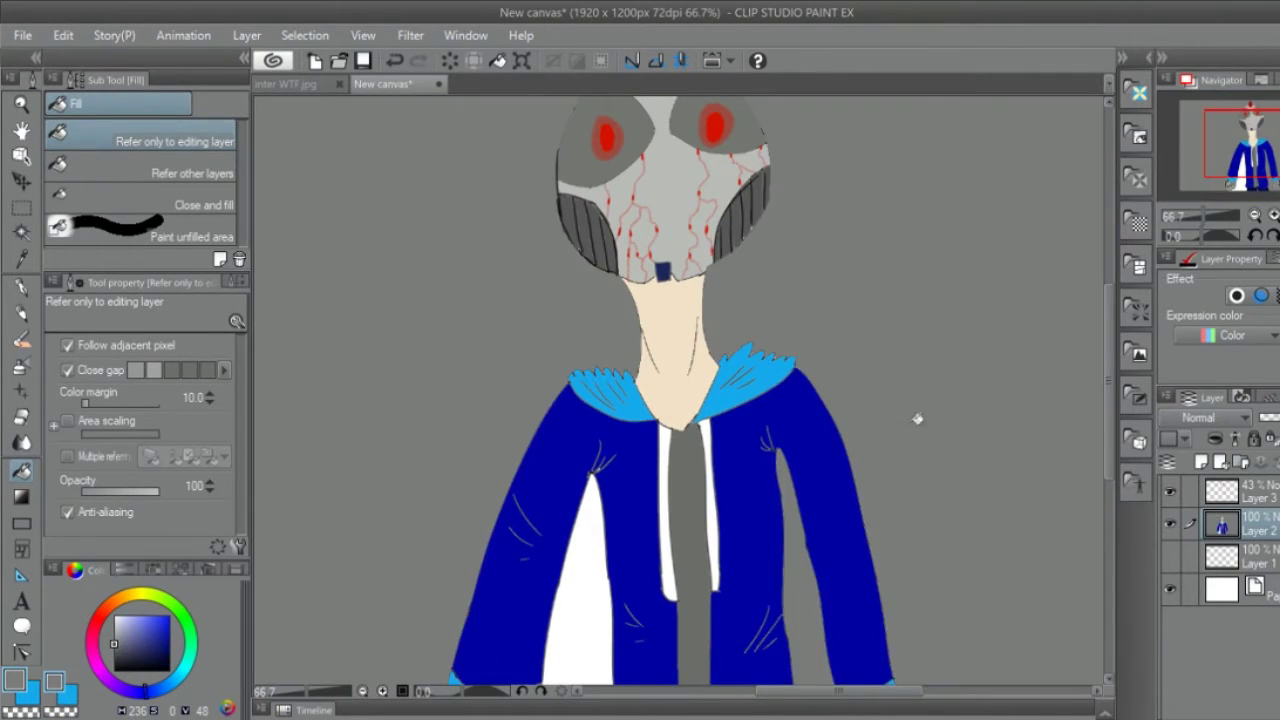
- Refill the background, including the gaps between arms and body, with light gray (V 73)
scroll(1115, 518, "down", 5)
scroll(1113, 518, "up", 5)
left_click(114, 629)
left_click(828, 296)
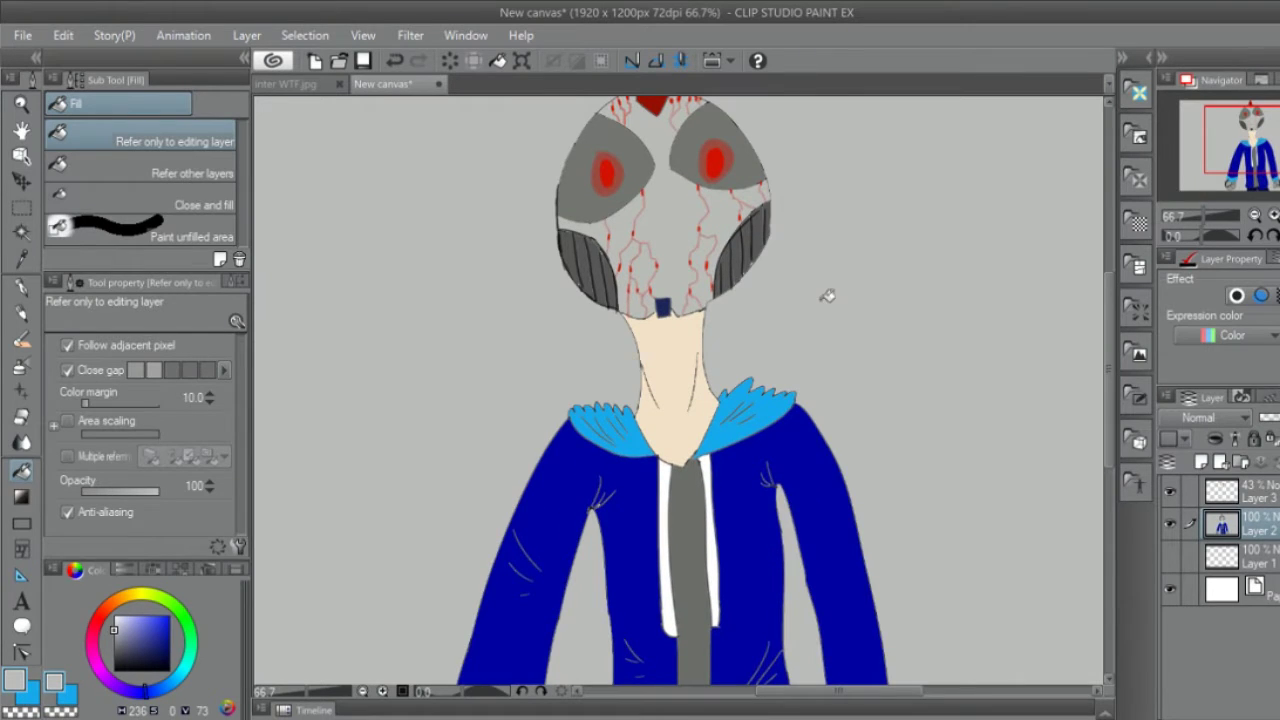
- Try a light gray fill on a new layer at 41% opacity over the whole drawing, and undo it
left_click(1202, 462)
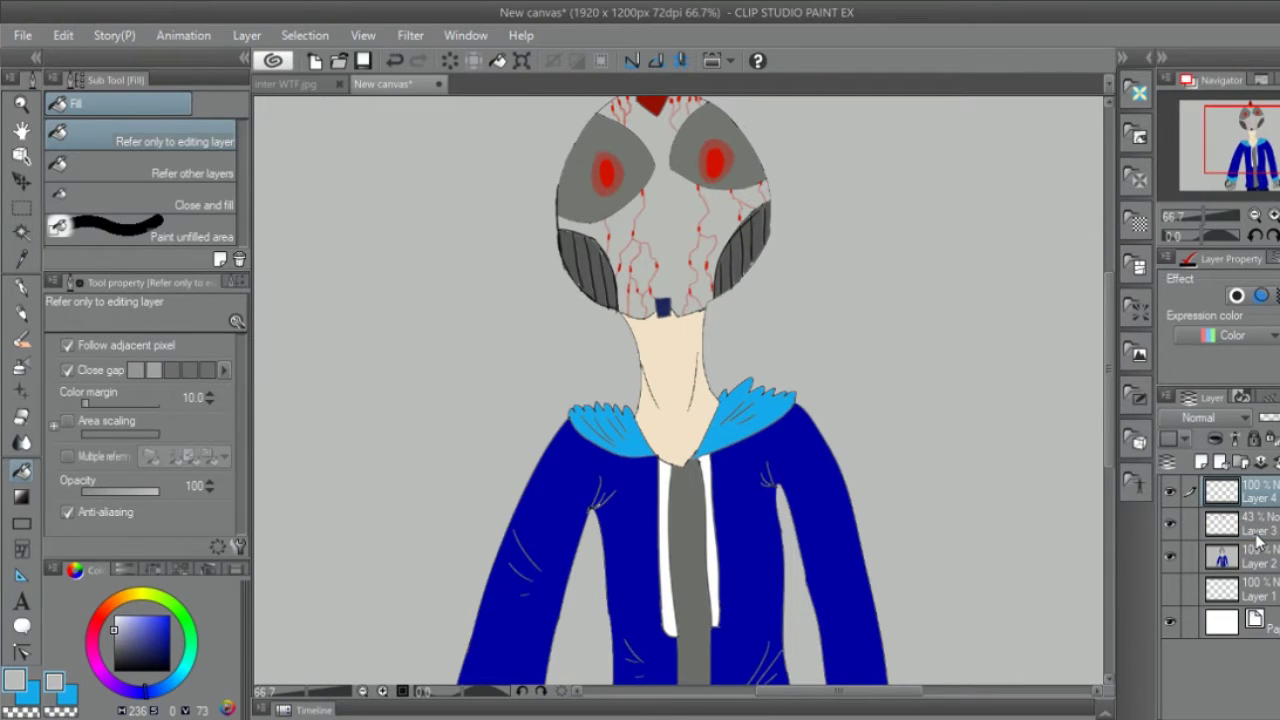
left_click(1014, 444)
left_click_drag(1268, 417, 1103, 373)
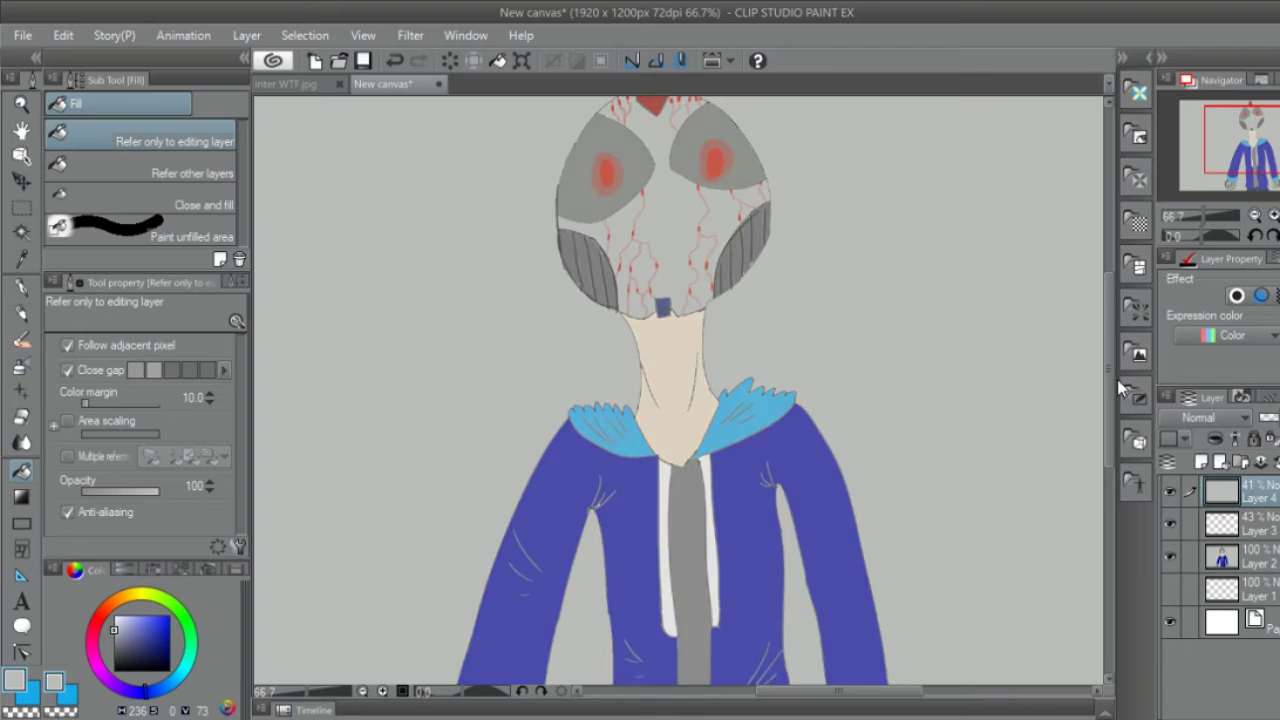
scroll(851, 394, "down", 3)
scroll(856, 396, "up", 1)
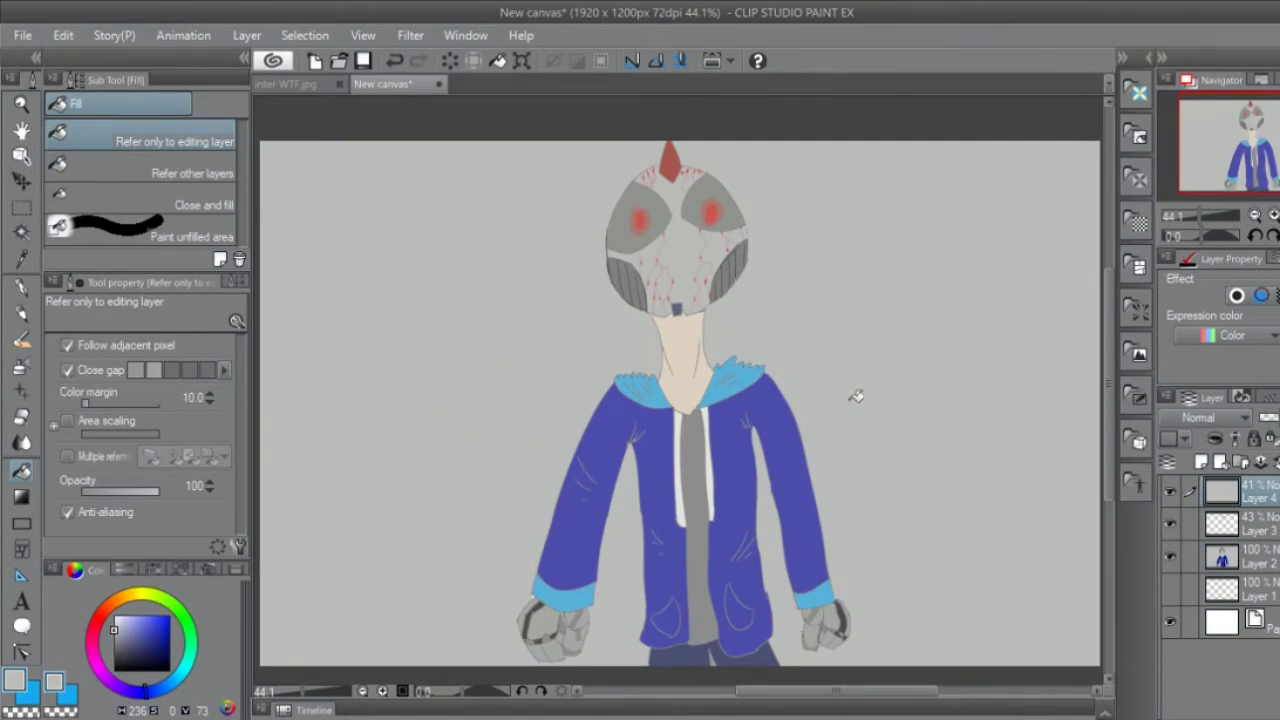
key("ctrl+z")
key("ctrl+z")
- On Layer 2, draw branching red veins (H 5, S 100, V 82) spreading from the mask's left side into the background
left_click(1250, 562)
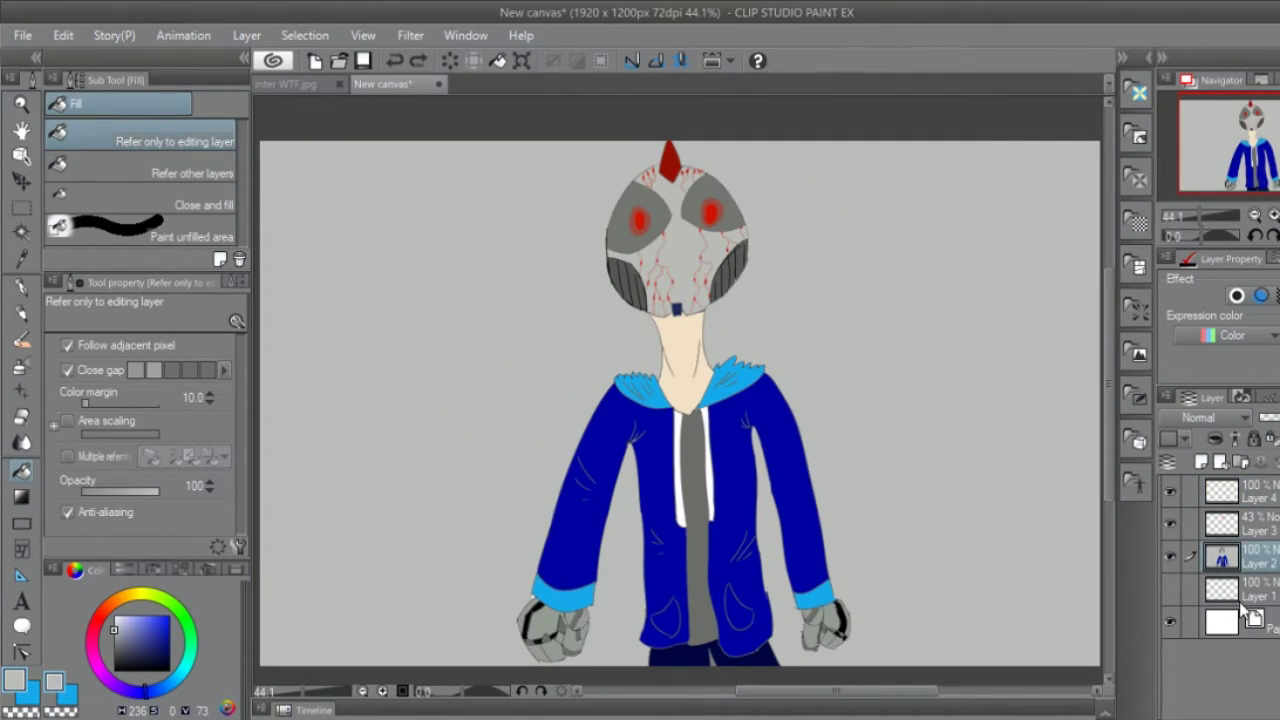
left_click(680, 281, "alt")
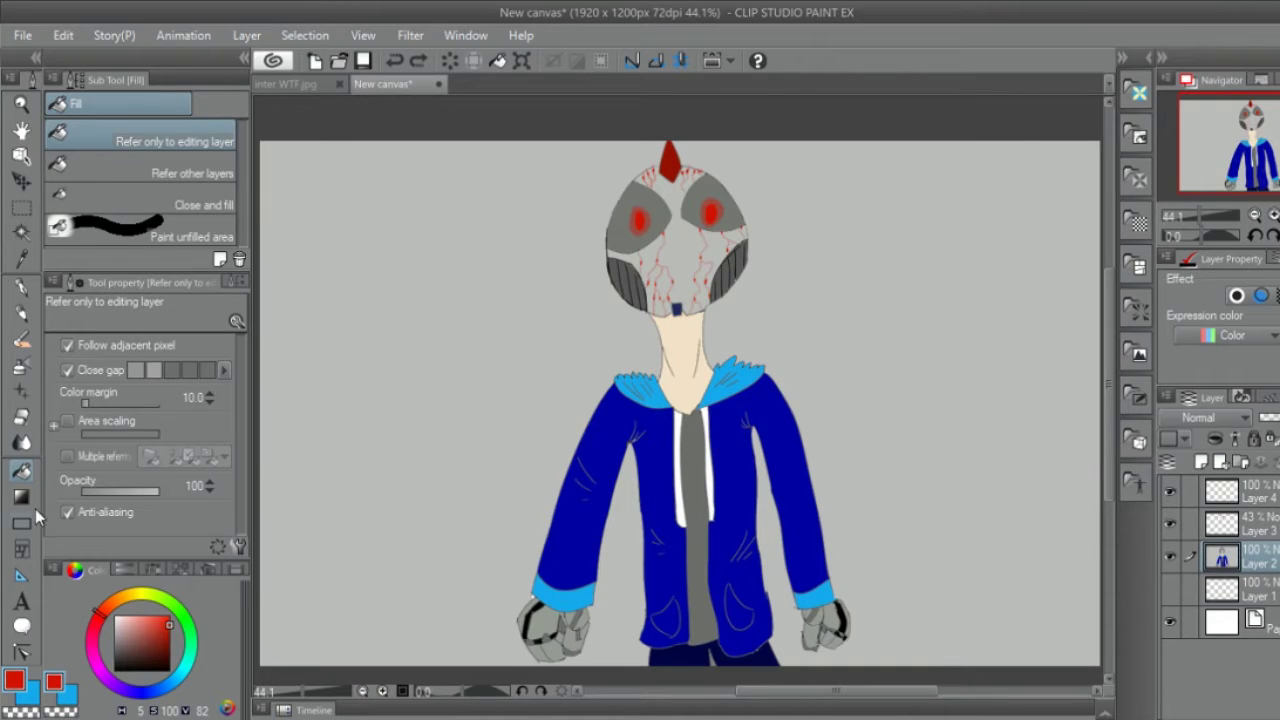
key("p")
scroll(595, 237, "up", 2)
left_click_drag(517, 180, 450, 100)
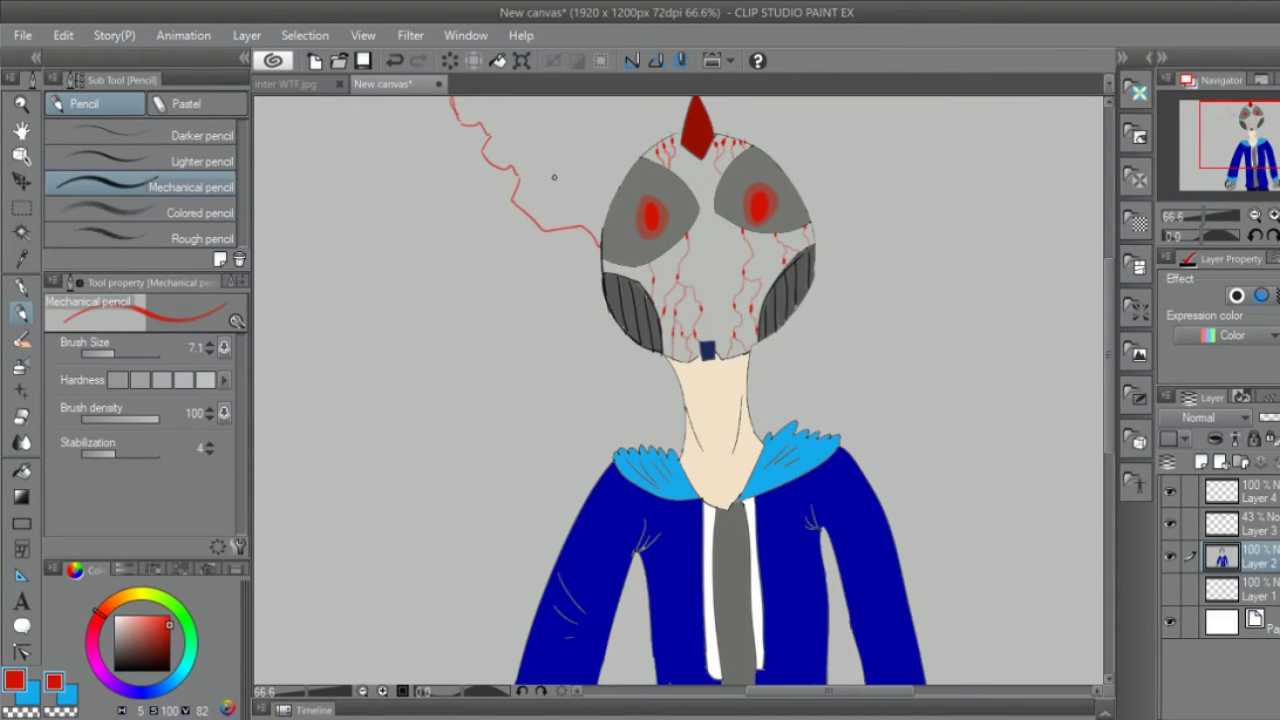
scroll(450, 100, "up", 3)
left_click_drag(525, 172, 515, 248)
left_click_drag(575, 178, 588, 215)
left_click_drag(545, 302, 375, 499)
mouse_move(492, 332)
left_mouse_down()
mouse_move(395, 290)
mouse_move(330, 290)
left_mouse_up()
- Draw branching red veins from the mask's right side into the background and add another forked branch at the lower left of the mask
left_click_drag(806, 278, 895, 172)
left_click_drag(880, 265, 932, 230)
mouse_move(965, 268)
left_mouse_down()
mouse_move(866, 298)
mouse_move(914, 322)
left_mouse_up()
left_click_drag(948, 262, 1018, 225)
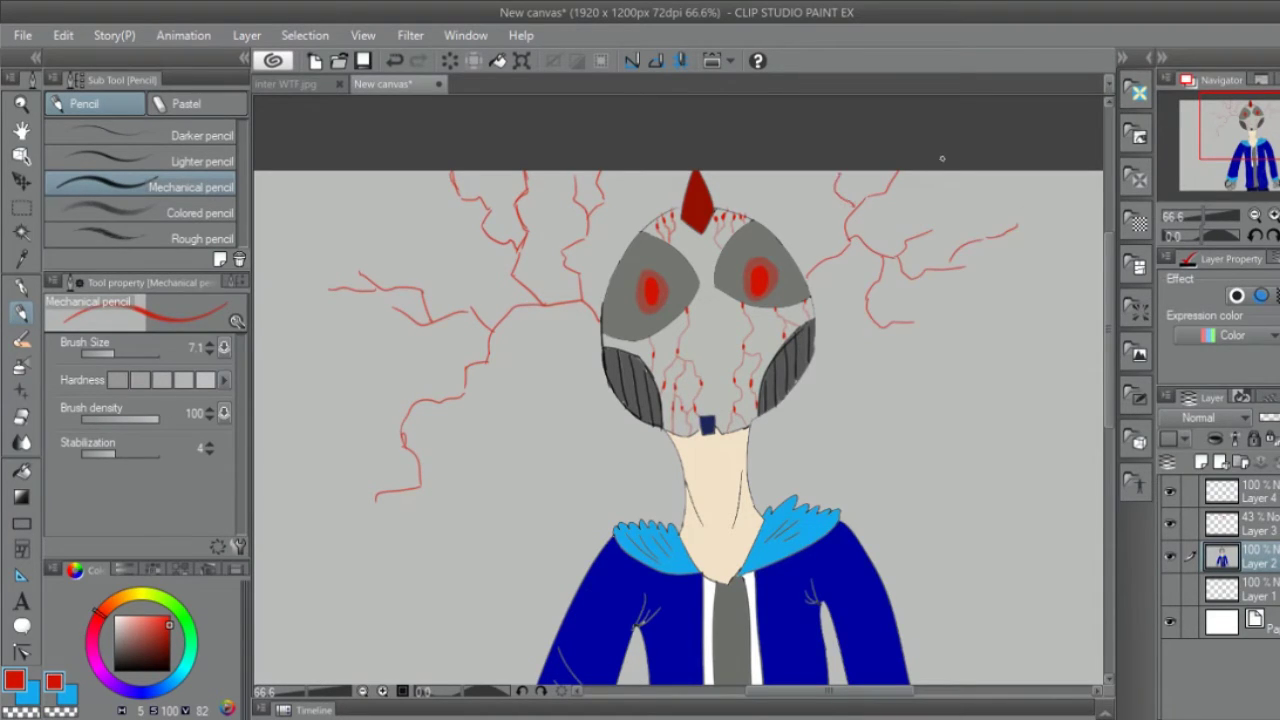
left_click_drag(903, 306, 998, 291)
left_click_drag(952, 328, 1016, 320)
left_click_drag(570, 302, 475, 404)
left_click_drag(520, 392, 468, 450)
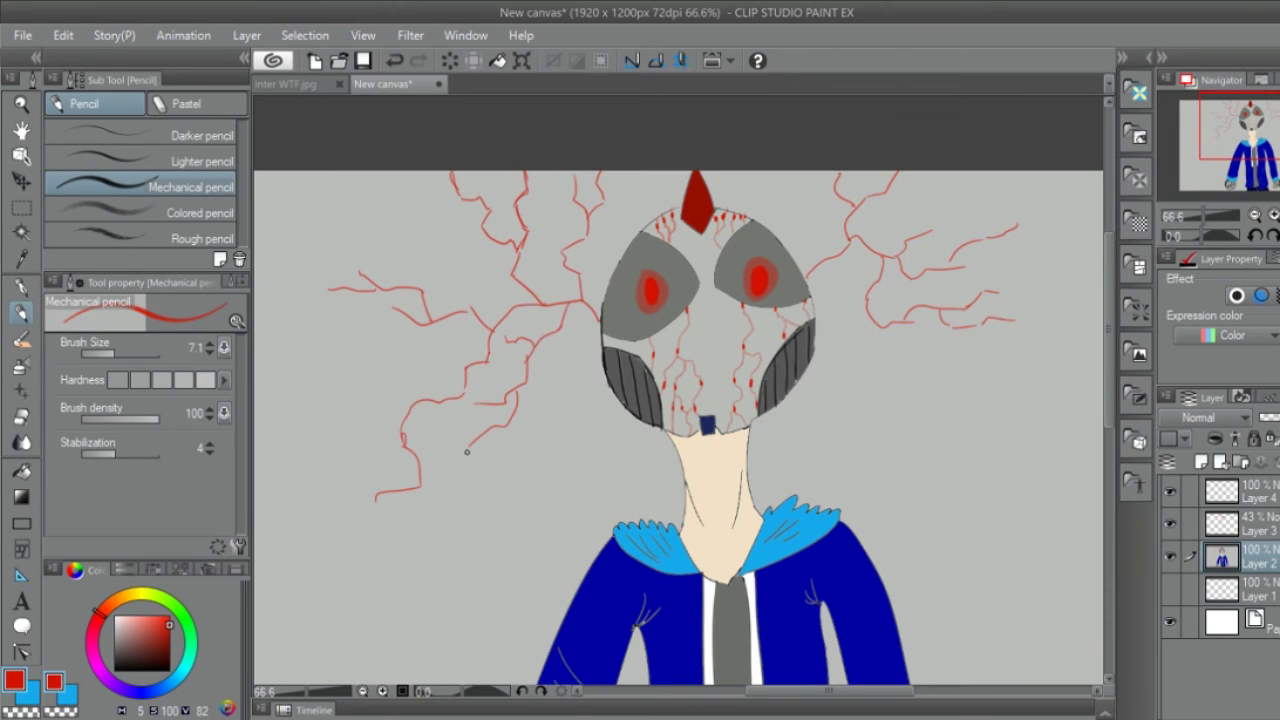